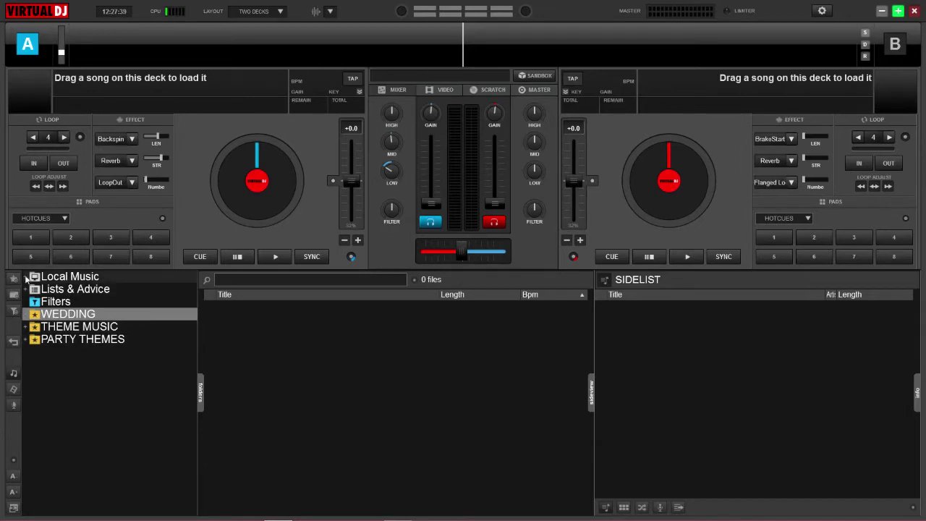
Expand Local Music, Hard Drives, My Passport (F:) and its MUSIC folder in the tree
left_click(26, 278)
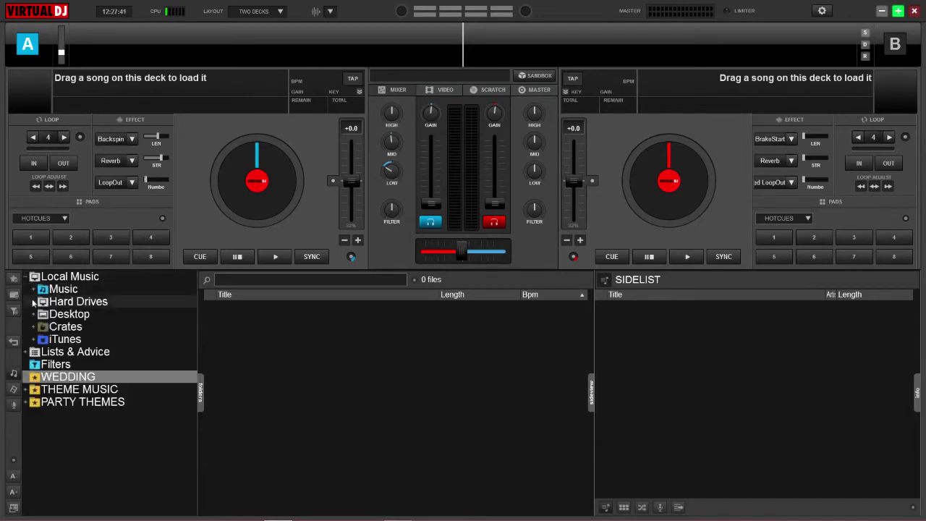
left_click(33, 301)
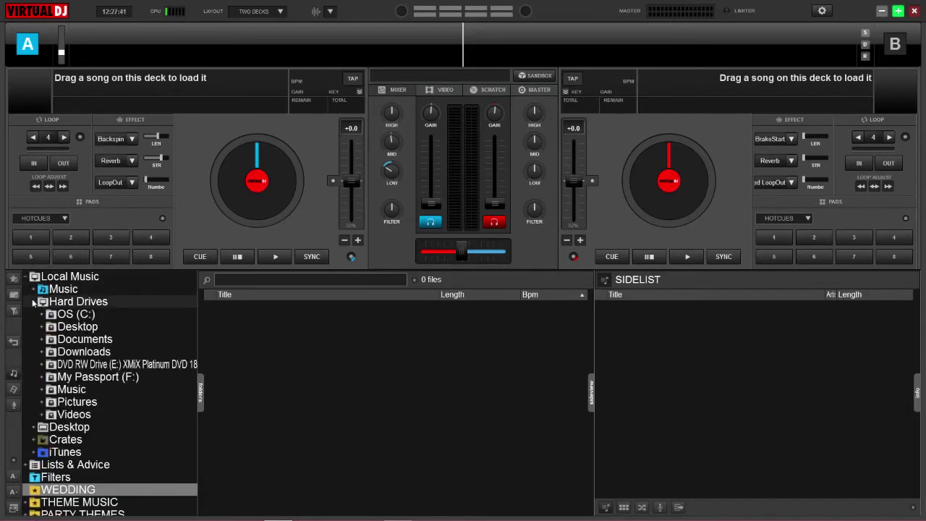
left_click(42, 377)
scroll(41, 378, "down", 1)
left_click(50, 401)
scroll(51, 400, "down", 3)
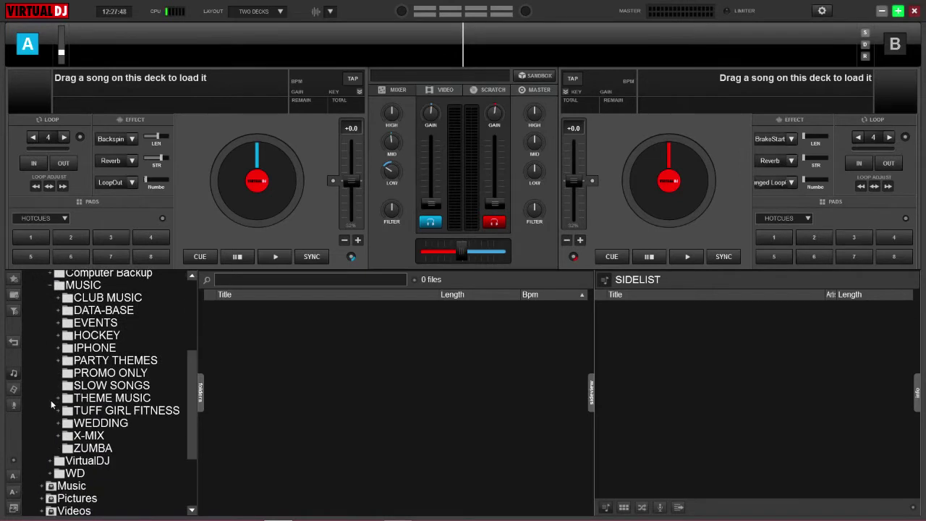
Preview the CLUB MUSIC, DATA-BASE, EVENTS and HOCKEY subfolders, then open CLUB MUSIC
left_click(57, 297)
left_click(58, 297)
left_click(58, 311)
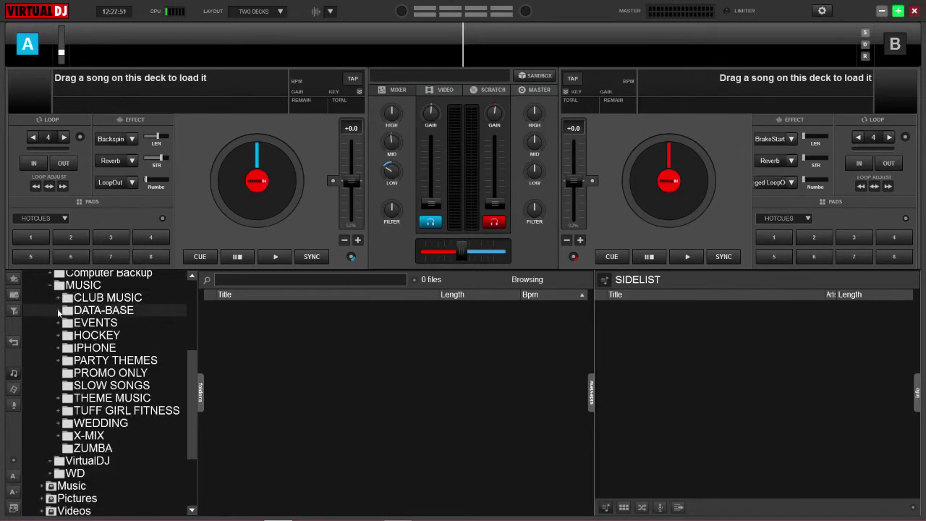
left_click(59, 313)
left_click(59, 312)
left_click(58, 323)
left_click(59, 323)
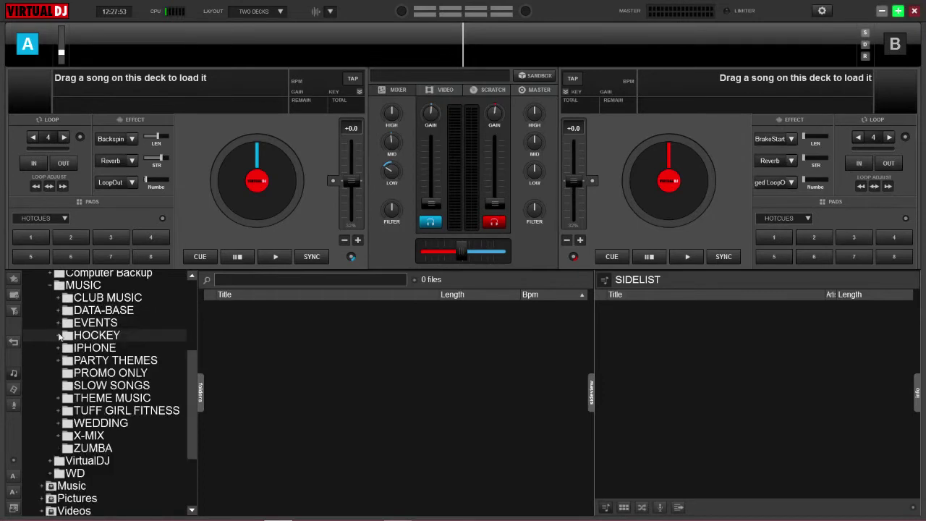
left_click(58, 336)
left_click(58, 336)
scroll(58, 340, "up", 2)
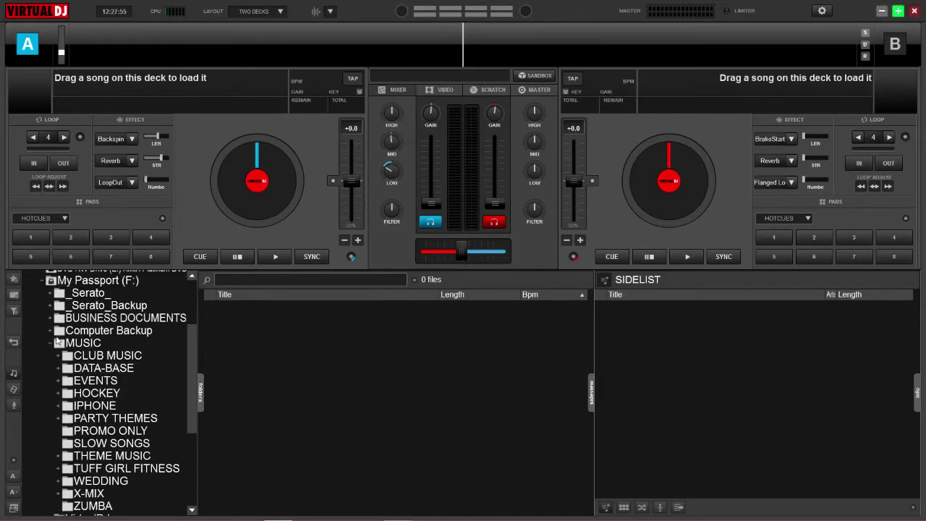
scroll(57, 333, "up", 1)
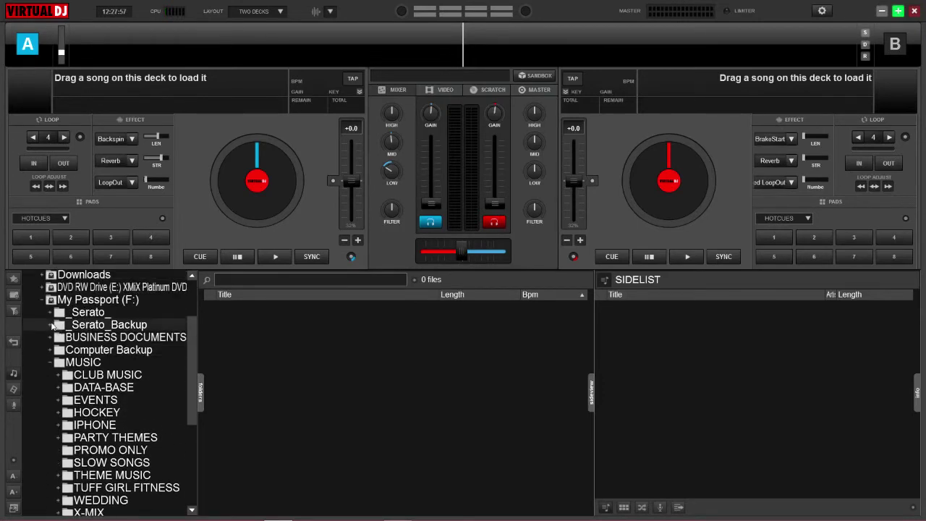
scroll(169, 366, "down", 3)
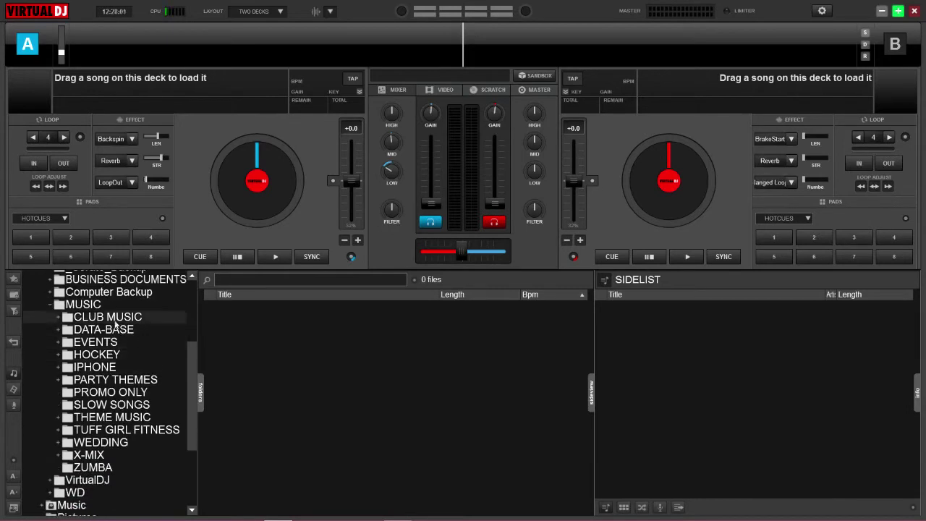
left_click(111, 318)
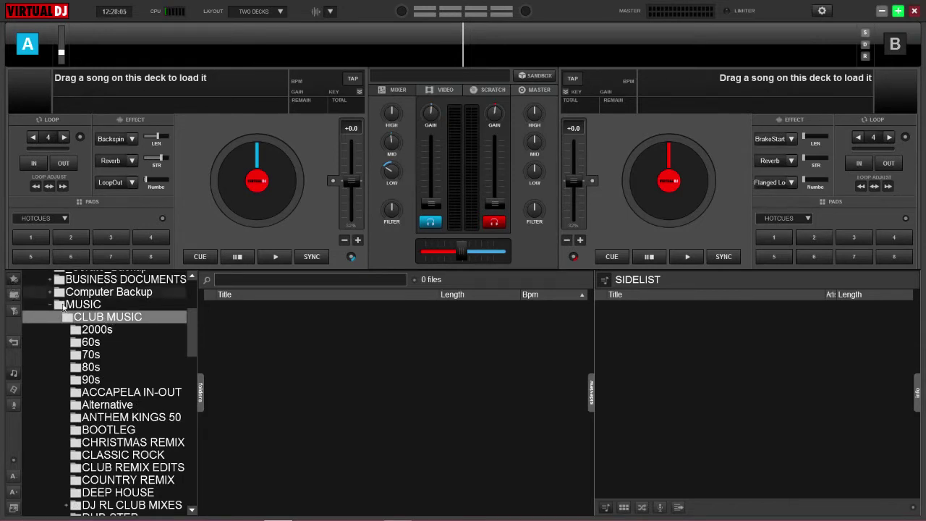
Set CLUB MUSIC as a favourite, collapse Local Music and select the new CLUB MUSIC favourite
right_click(98, 319)
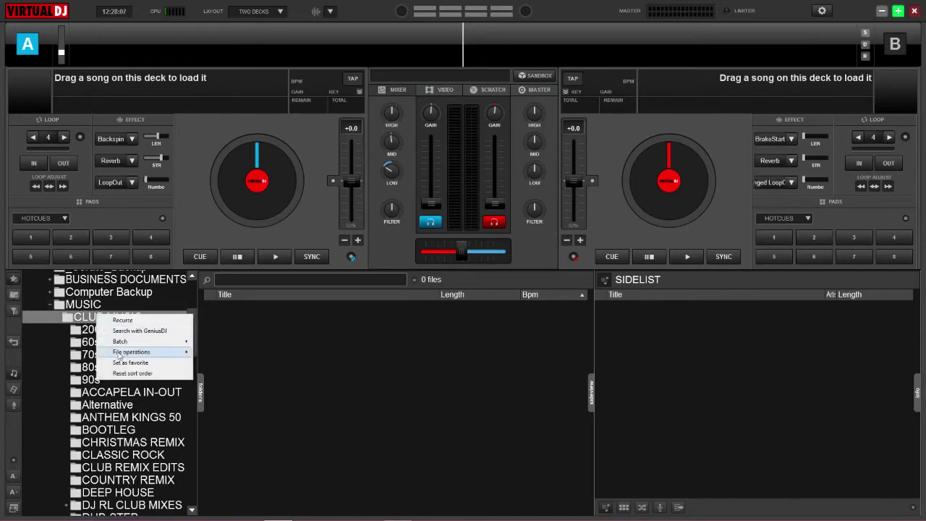
left_click(125, 362)
scroll(80, 333, "up", 4)
left_click(27, 277)
left_click(69, 353)
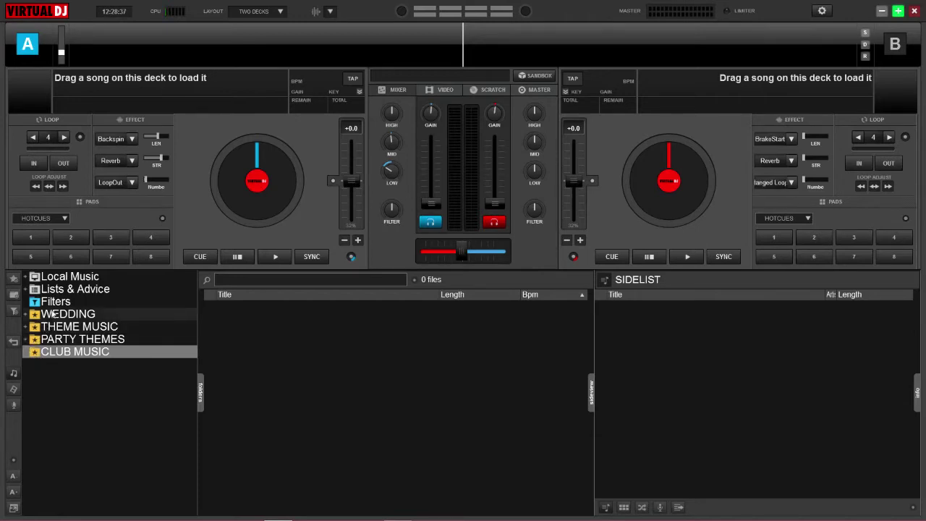
Expand PARTY THEMES and scroll through subfolders like 2000-2010, 4TH OF JULY, 50'S and 60'S
left_click(25, 342)
scroll(101, 390, "down", 4)
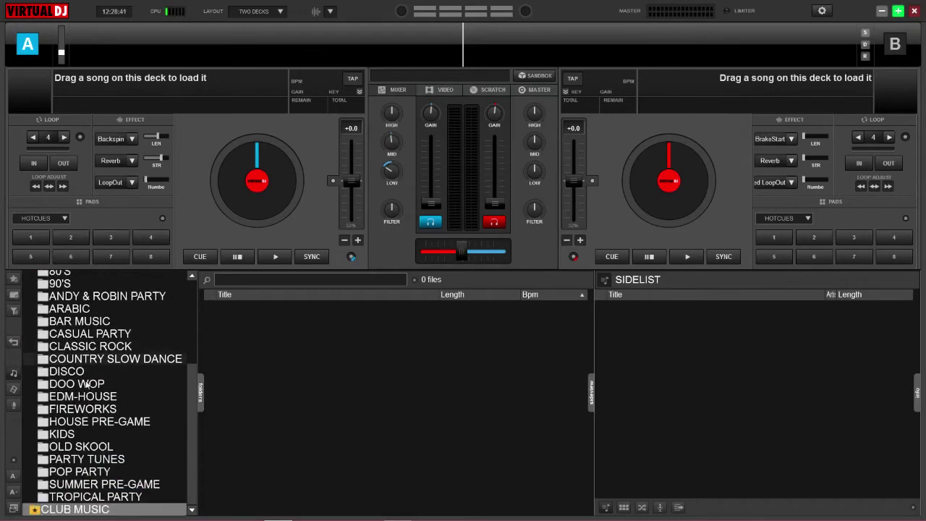
left_click_drag(188, 382, 189, 304)
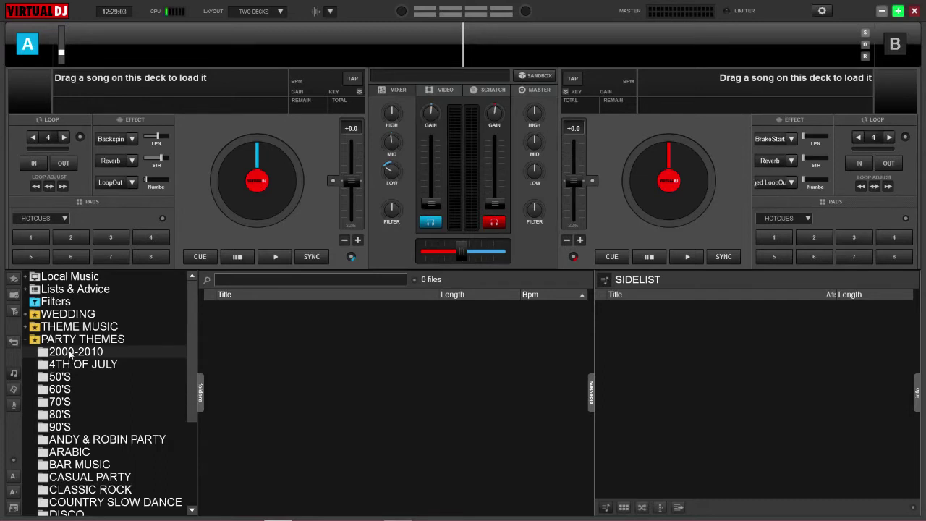
scroll(82, 379, "down", 3)
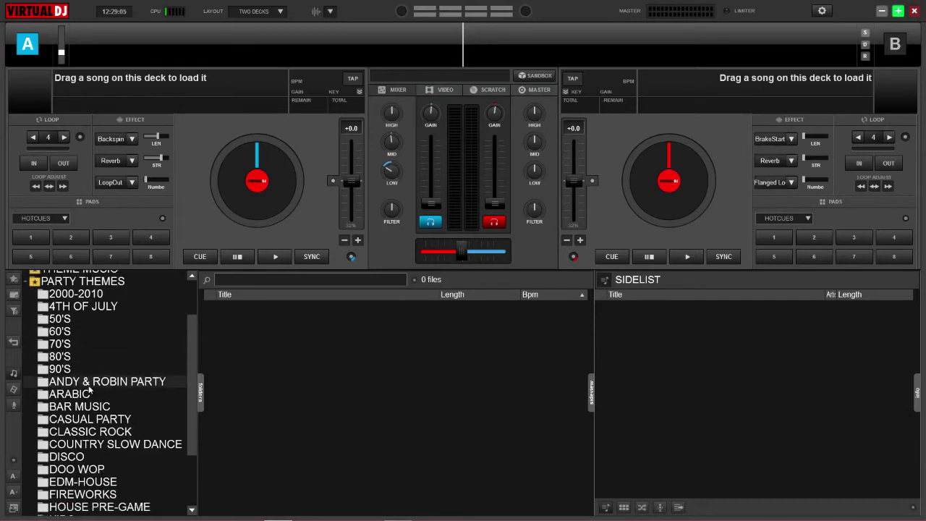
scroll(81, 439, "down", 3)
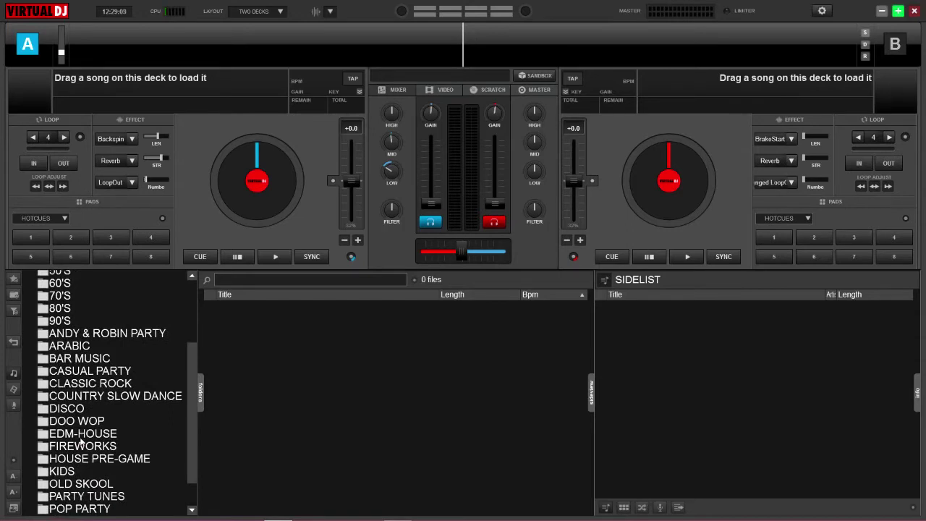
scroll(81, 437, "up", 2)
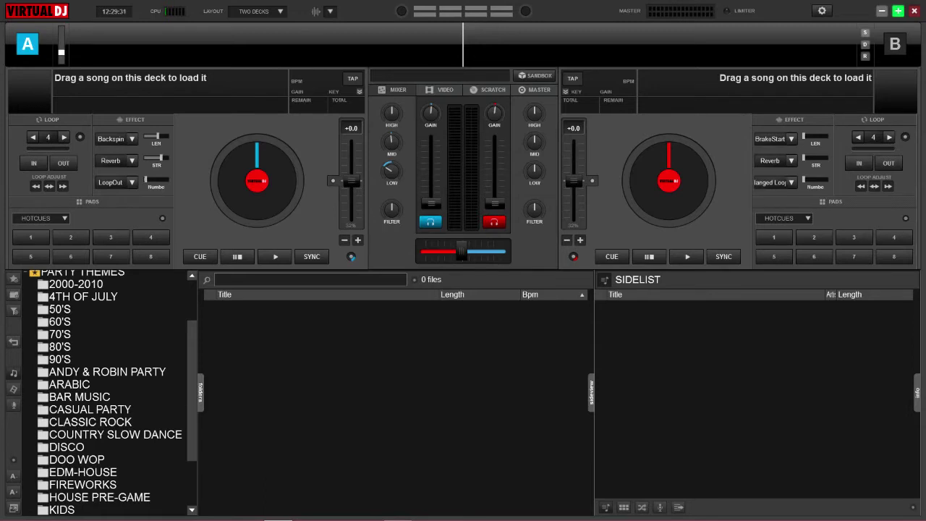
Browse the 90'S, 80'S, 70'S, 60'S, 50'S, 4TH OF JULY, DOO WOP and SUMMER PRE-GAME folders
left_click(60, 360)
left_click(61, 347)
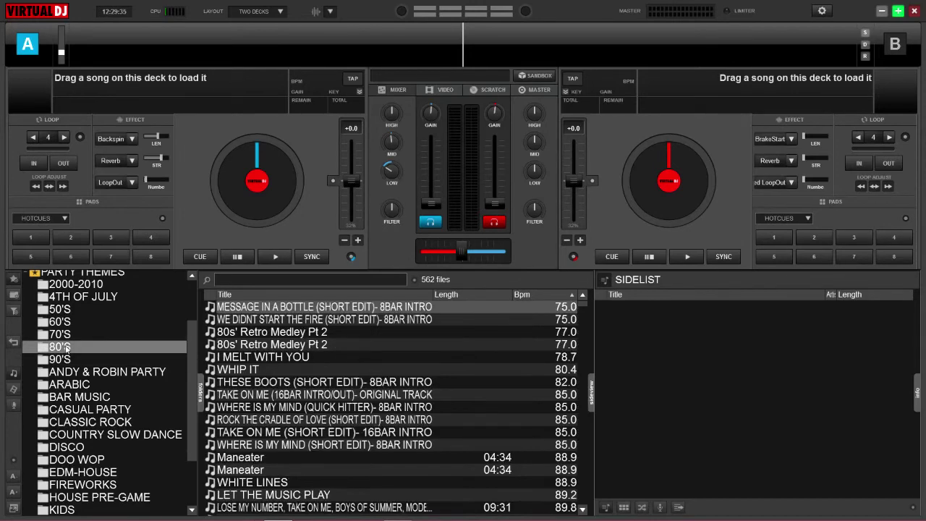
left_click(64, 335)
left_click(63, 324)
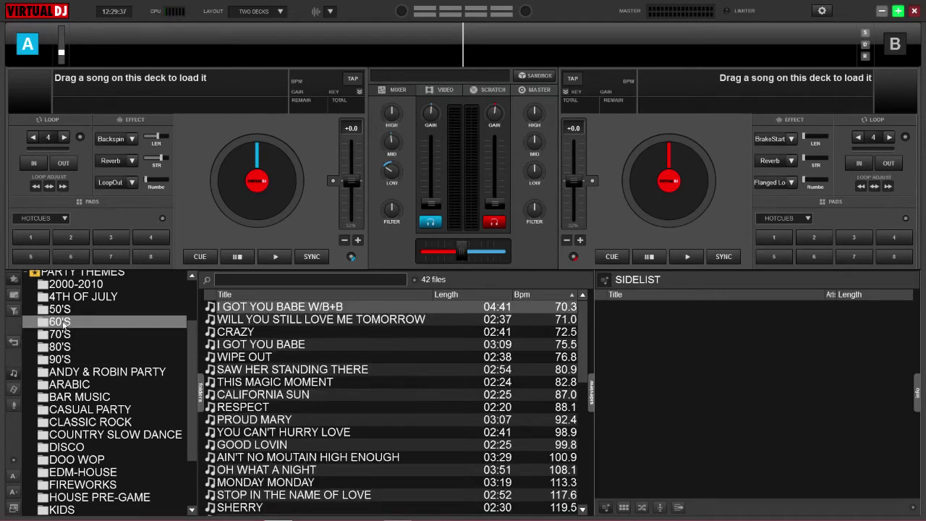
left_click(61, 310)
scroll(60, 316, "up", 1)
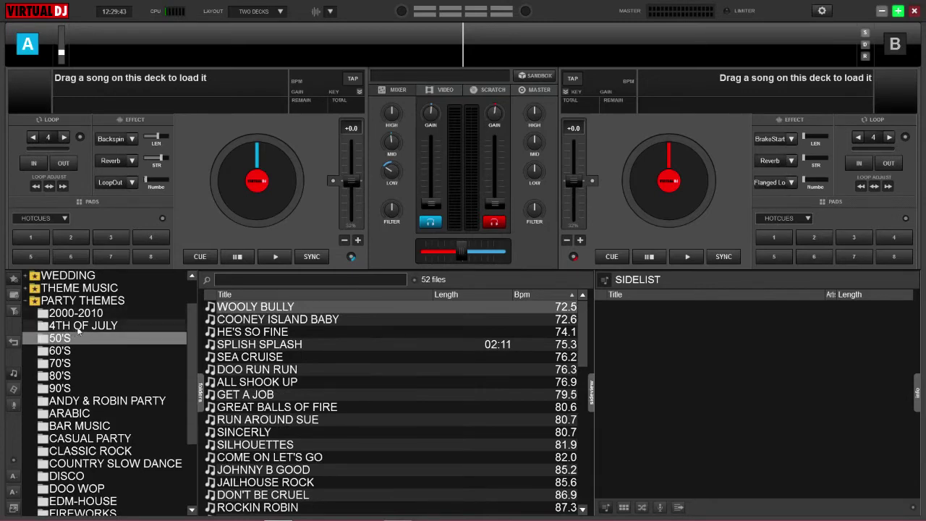
left_click(78, 327)
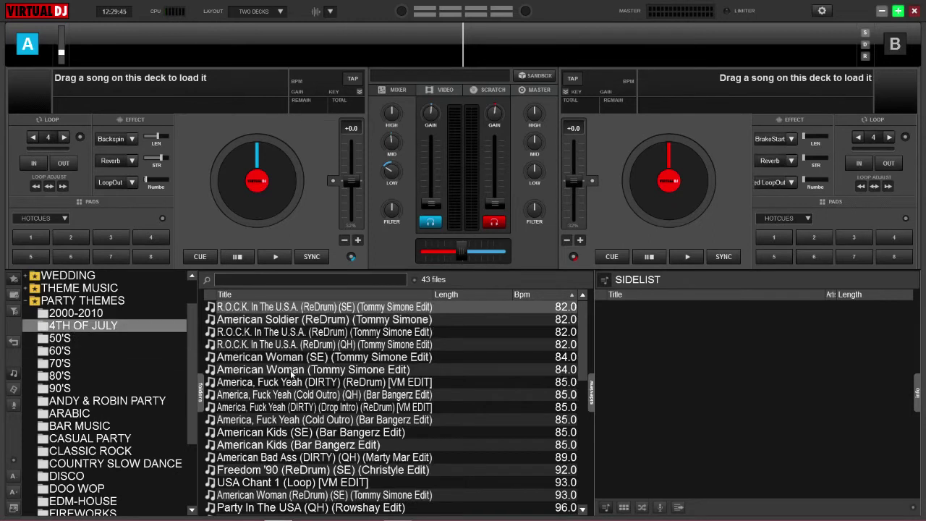
scroll(56, 377, "down", 2)
scroll(77, 434, "down", 1)
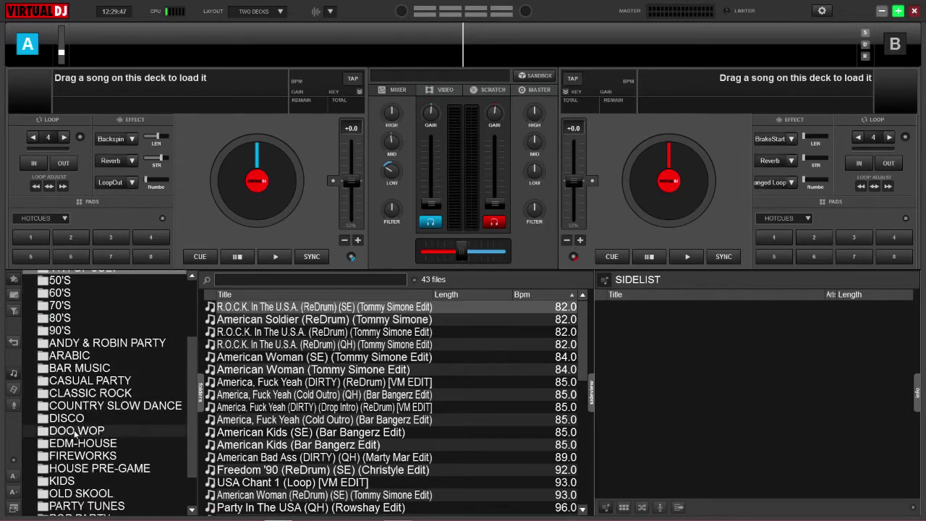
left_click(76, 432)
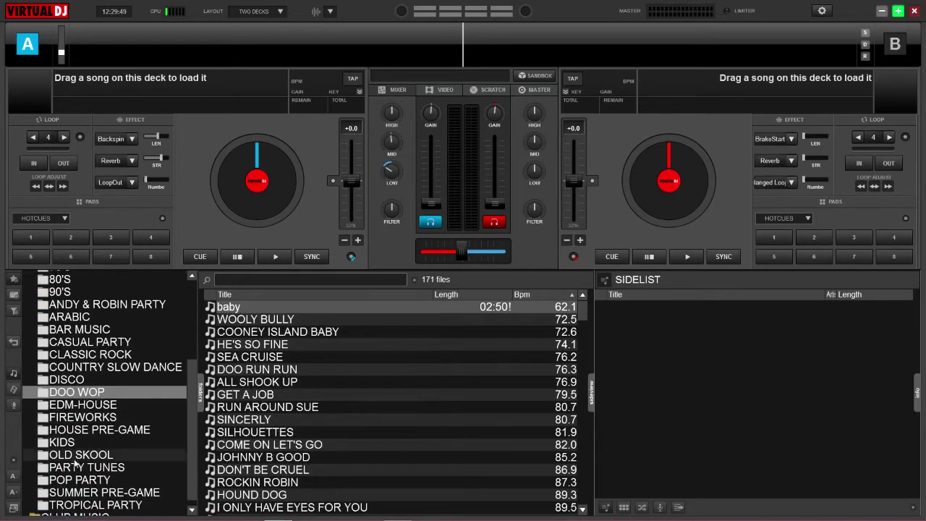
scroll(72, 444, "down", 1)
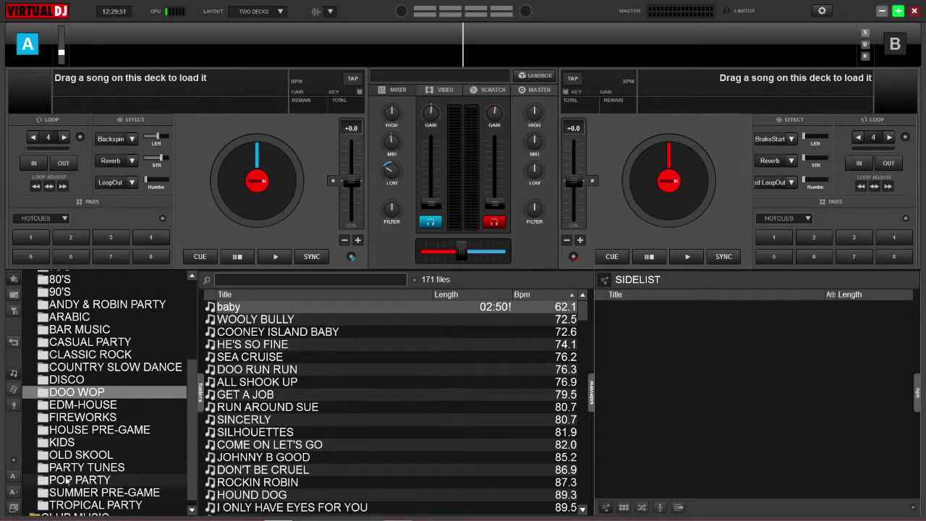
scroll(67, 482, "down", 1)
left_click(83, 486)
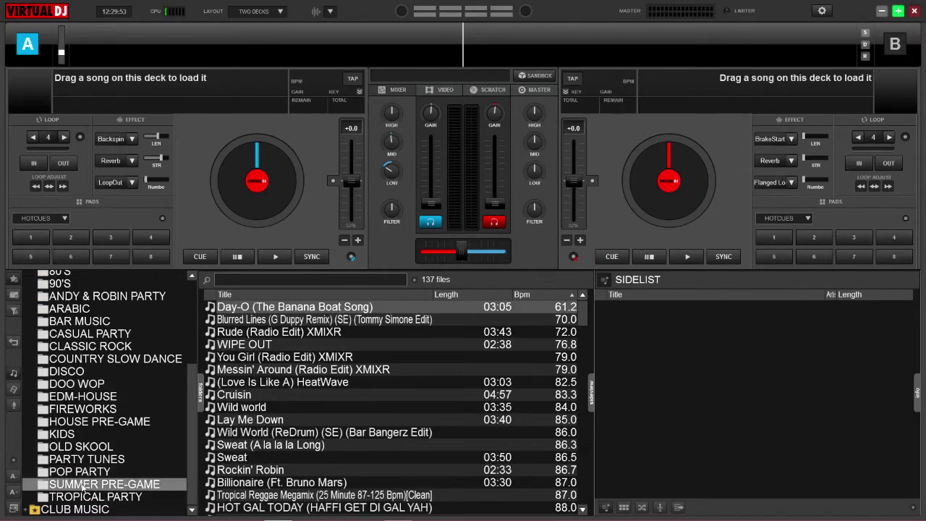
scroll(76, 406, "up", 4)
Collapse PARTY THEMES, expand THEME MUSIC, view HALLOWEEN, then open and collapse LATIN
left_click(26, 330)
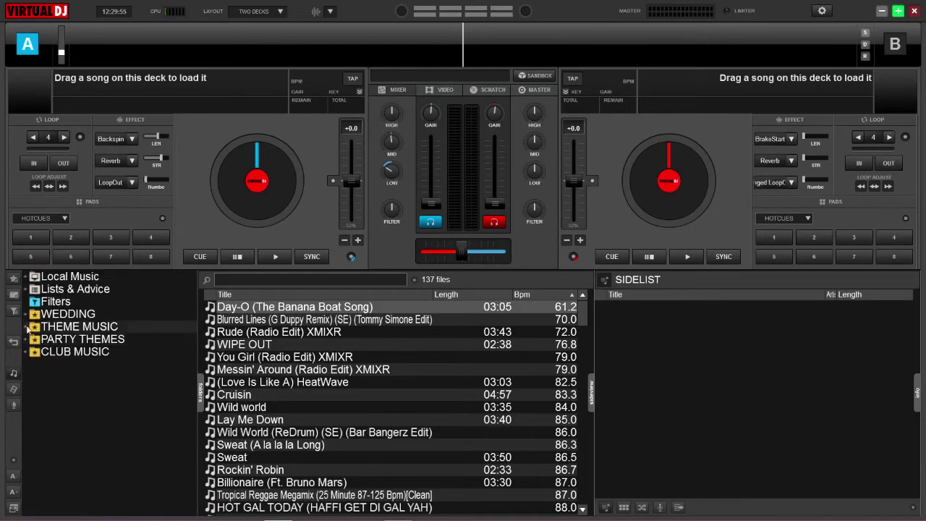
left_click(26, 327)
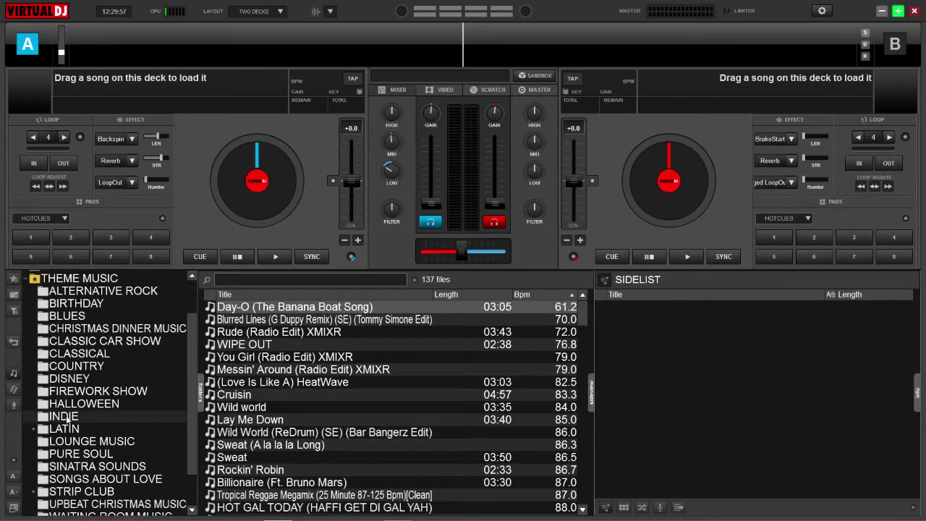
left_click(73, 405)
scroll(74, 408, "down", 2)
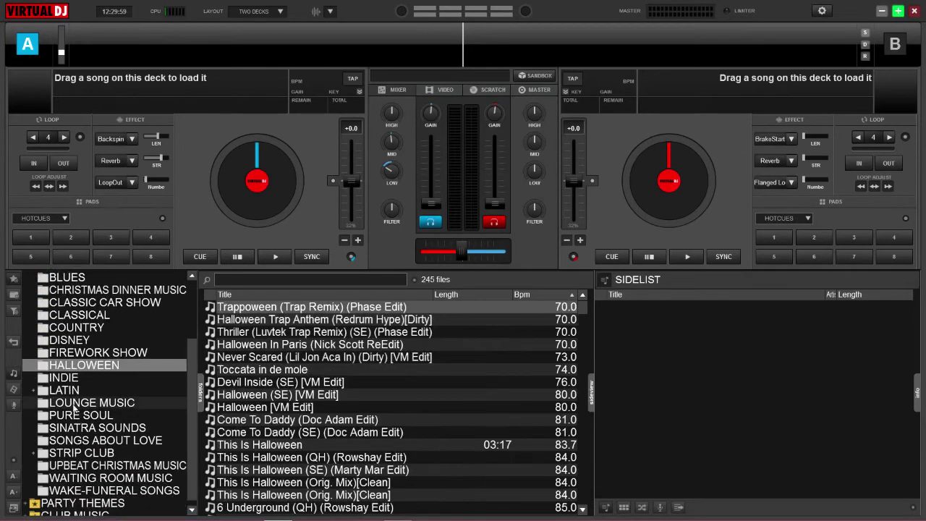
left_click(65, 384)
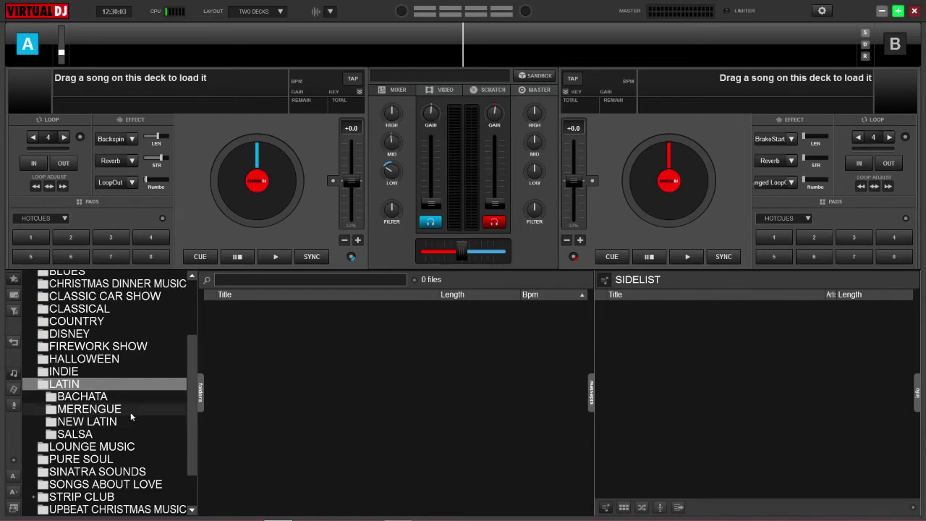
left_click(33, 385)
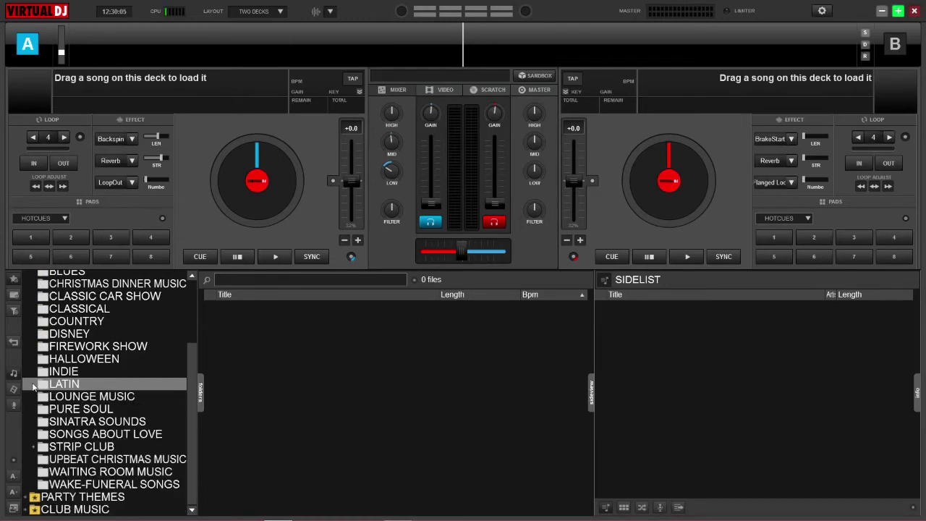
scroll(86, 440, "up", 3)
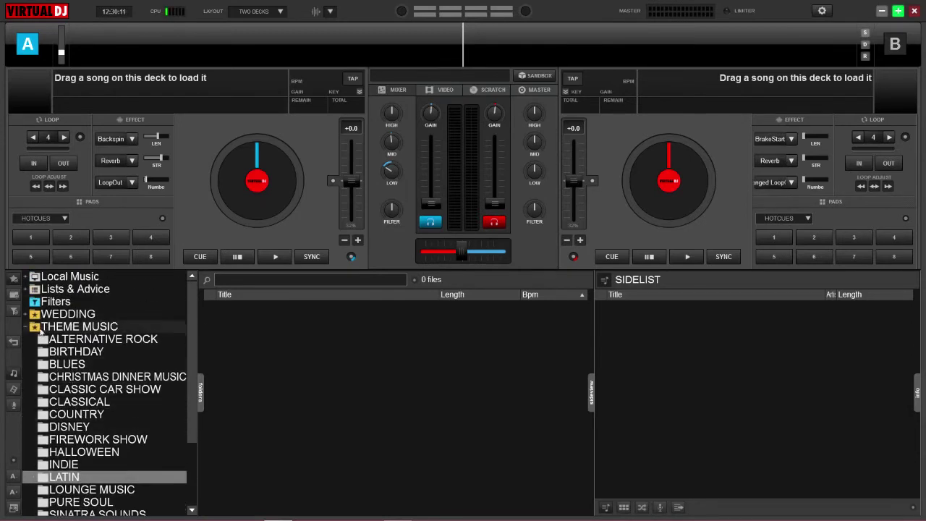
Collapse THEME MUSIC so only WEDDING, THEME MUSIC, PARTY THEMES and CLUB MUSIC remain
left_click(30, 328)
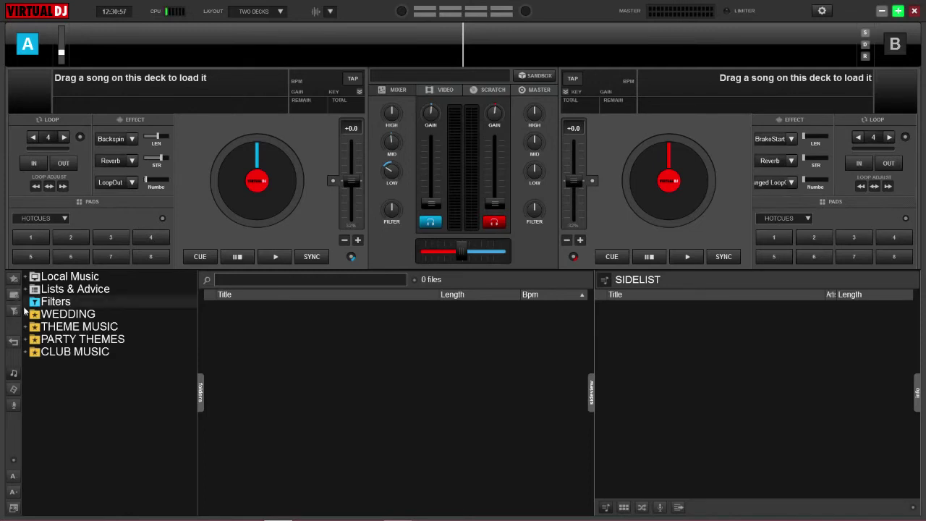
Create a virtual folder, replacing the default name with the couple's names plus 6-23-18
left_click(14, 296)
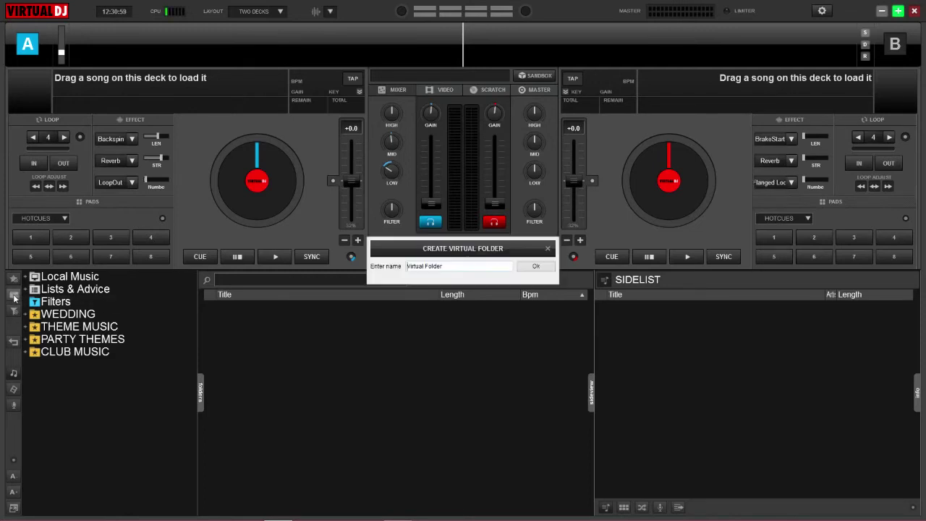
left_click_drag(441, 267, 407, 267)
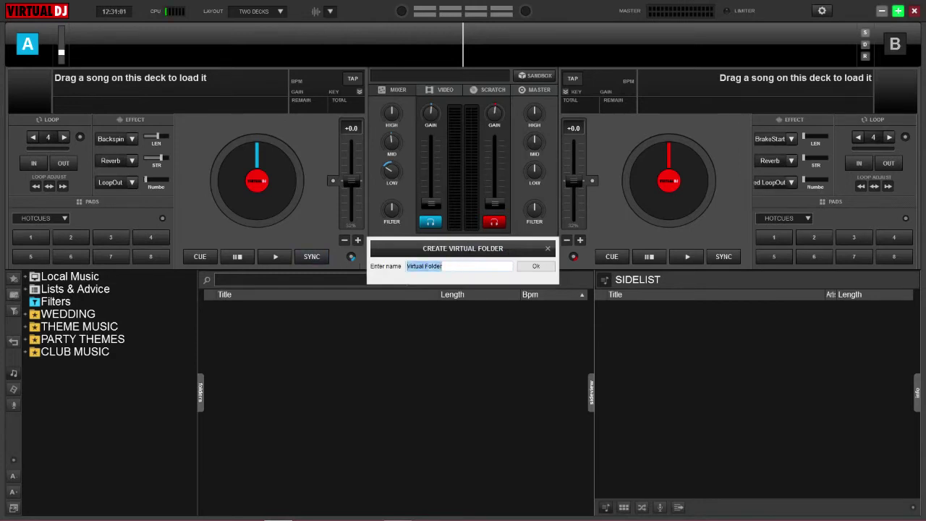
key("BackSpace")
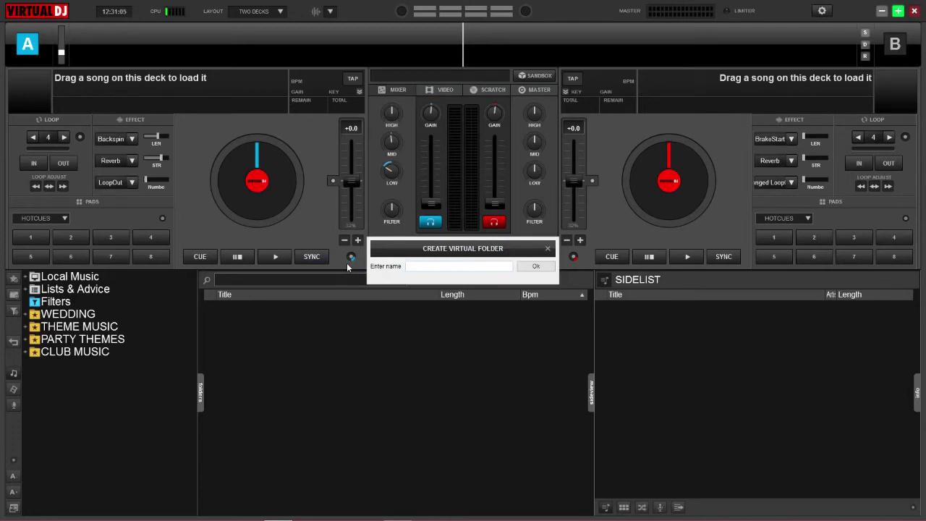
type("JOHN AND JANE 6-23-18")
left_click(533, 267)
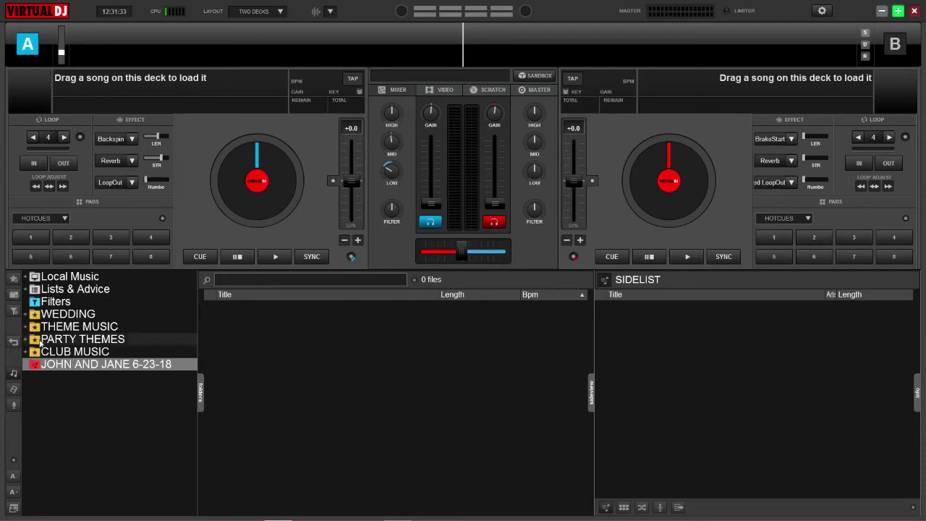
left_click(26, 314)
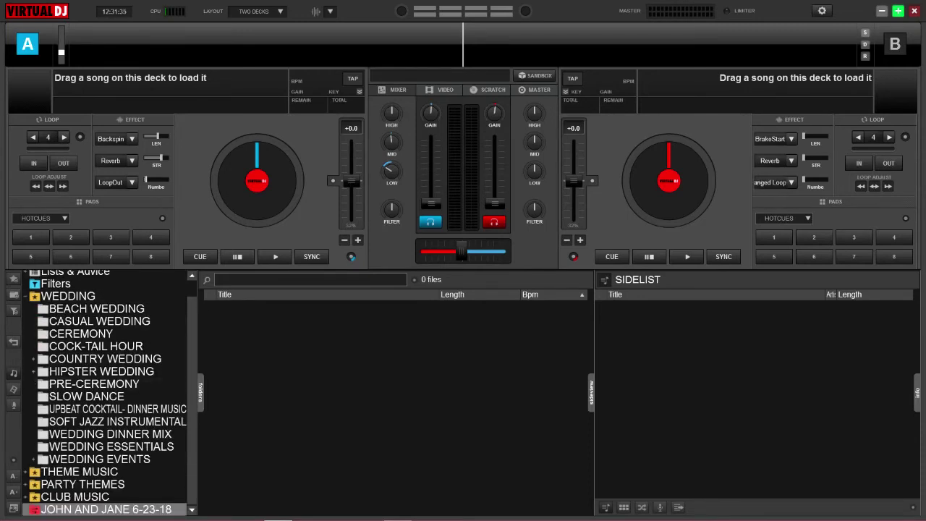
type("STEVE")
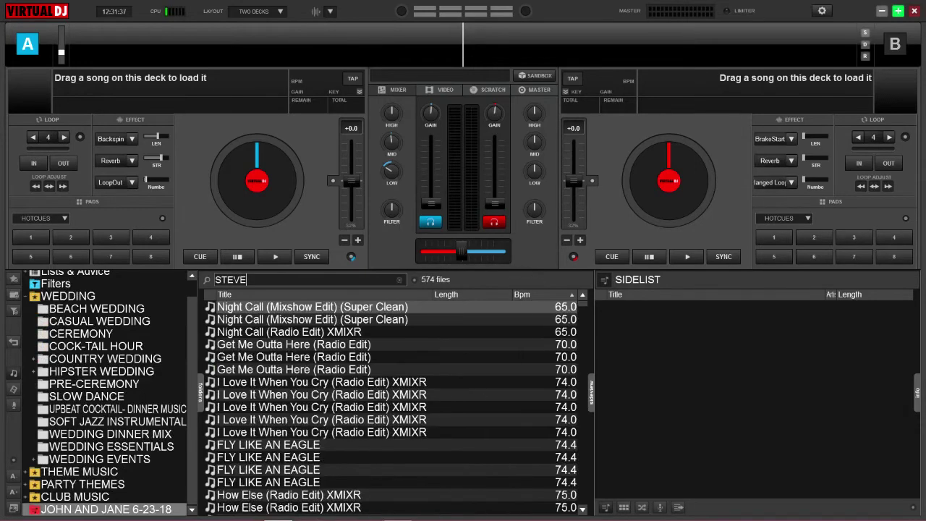
key("BackSpace")
key("BackSpace")
key("BackSpace")
key("BackSpace")
key("BackSpace")
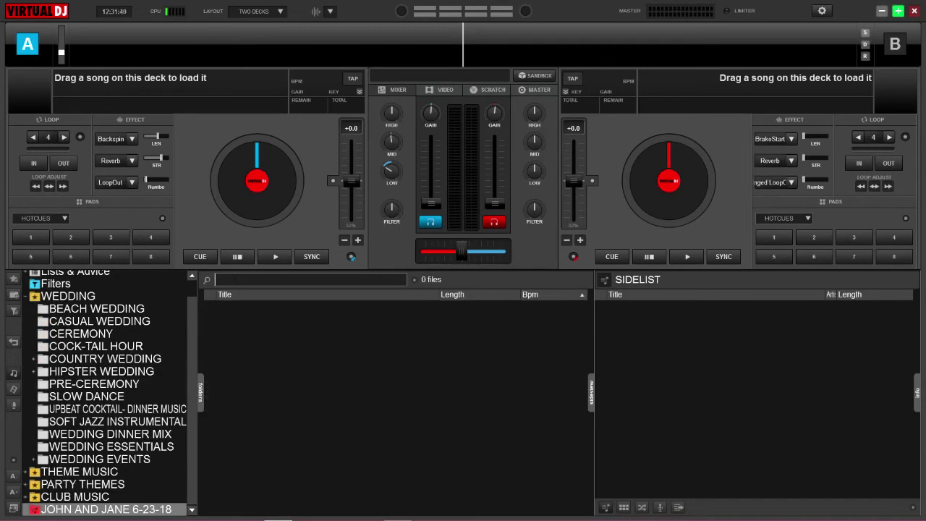
left_click(26, 296)
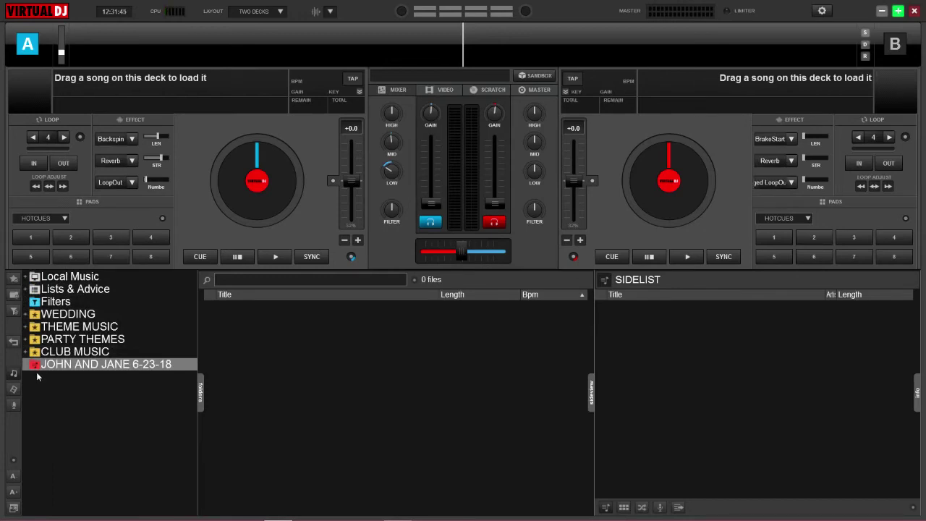
Create a MUST PLAYS virtual subfolder inside the wedding event folder
left_click(14, 296)
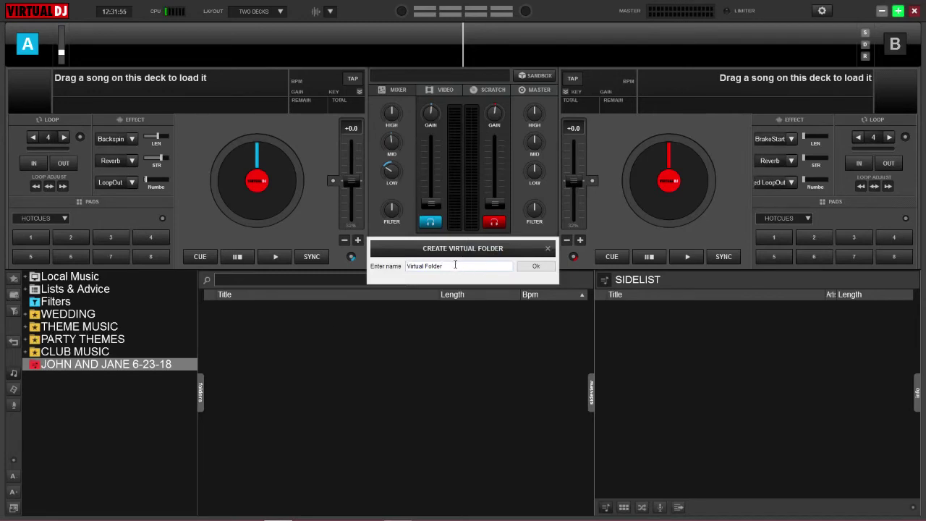
left_click_drag(455, 265, 353, 261)
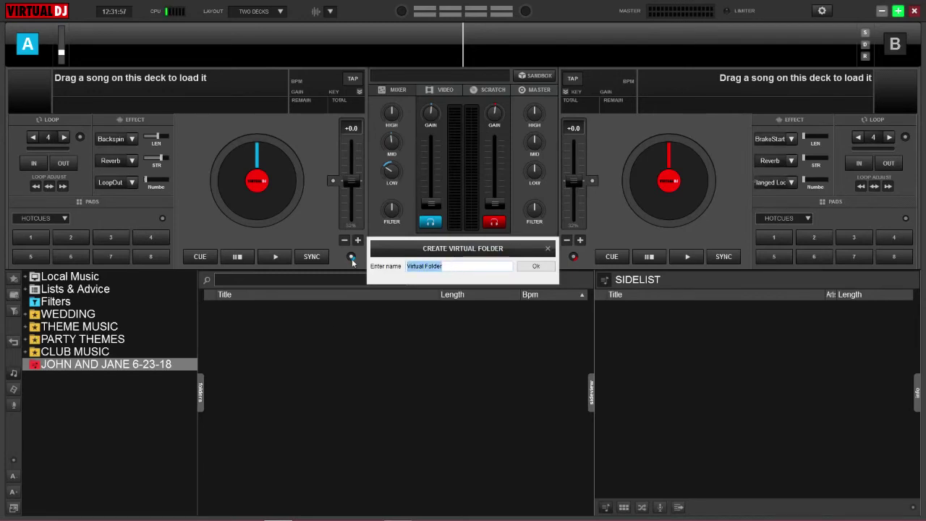
key("BackSpace")
type("MUST PLAYS")
left_click(534, 265)
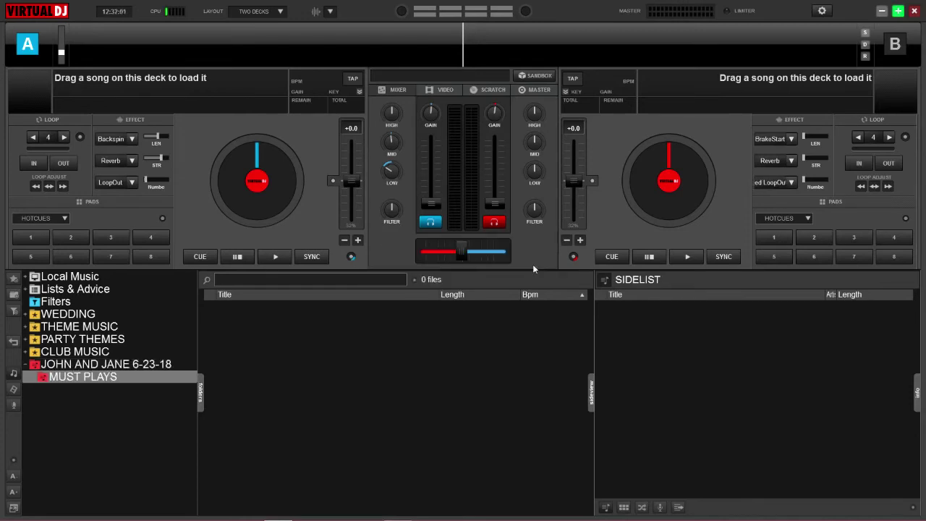
Add a SLOW SONGS virtual subfolder to the wedding event folder
left_click(85, 368)
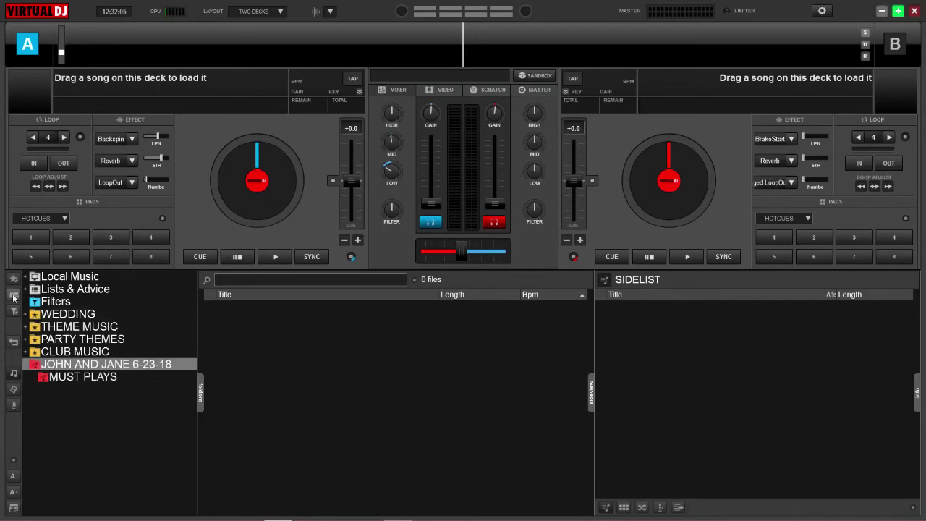
left_click(14, 294)
left_click_drag(454, 267, 406, 267)
key("BackSpace")
type("sLOW SONGS")
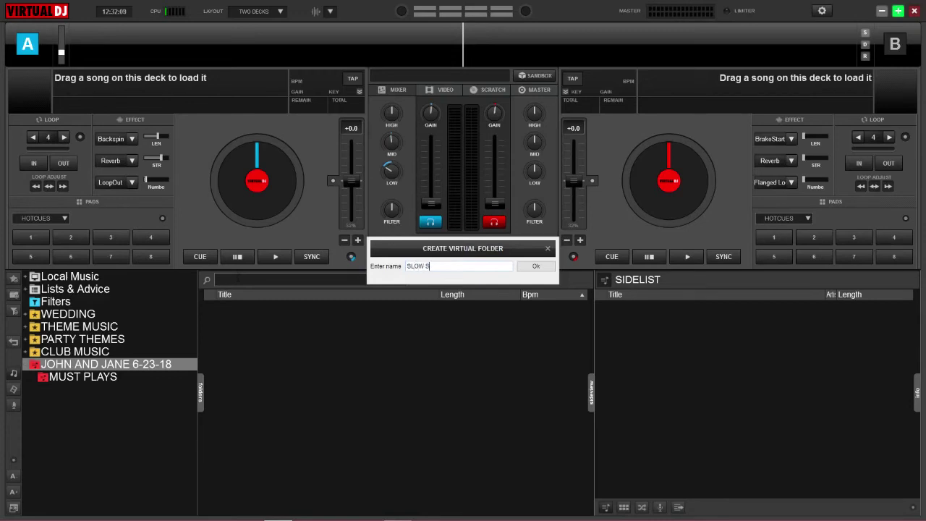
left_click(535, 265)
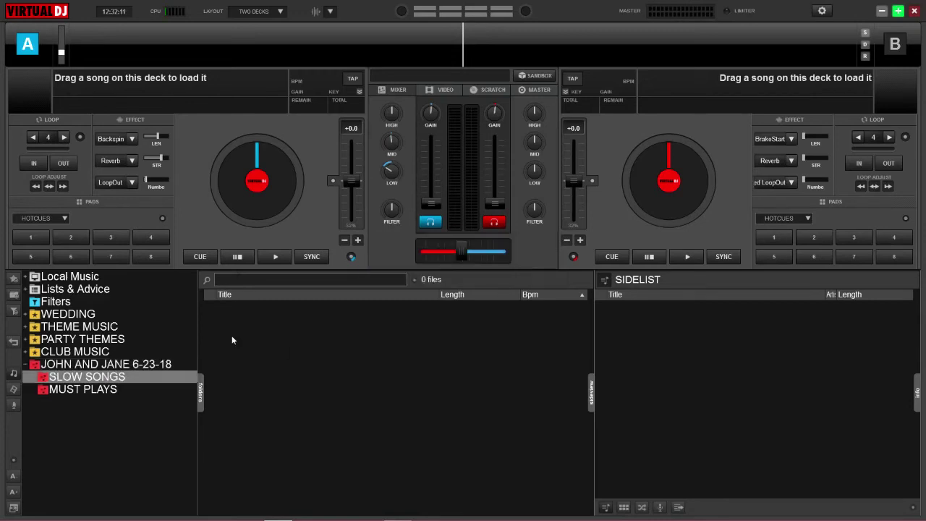
Start another event subfolder and name it DINNER MUSIC
left_click(59, 366)
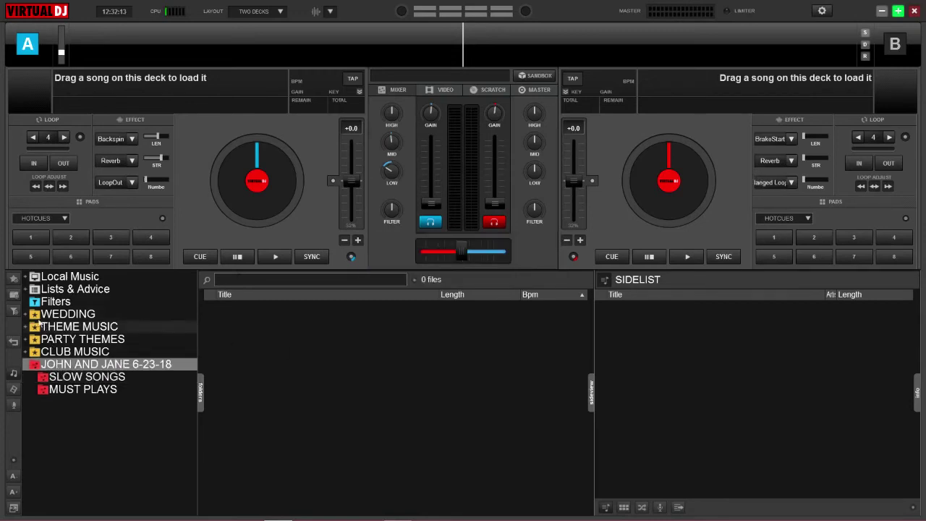
left_click(14, 296)
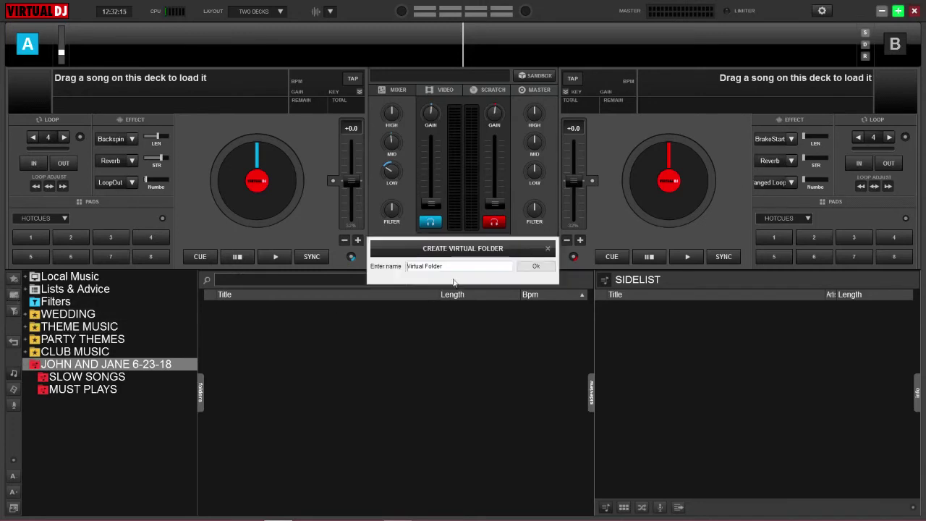
key("BackSpace")
type("DINNER MUSIC")
Confirm DINNER MUSIC, then browse the 274 WEDDING DINNER MIX songs and collapse WEDDING
left_click(534, 267)
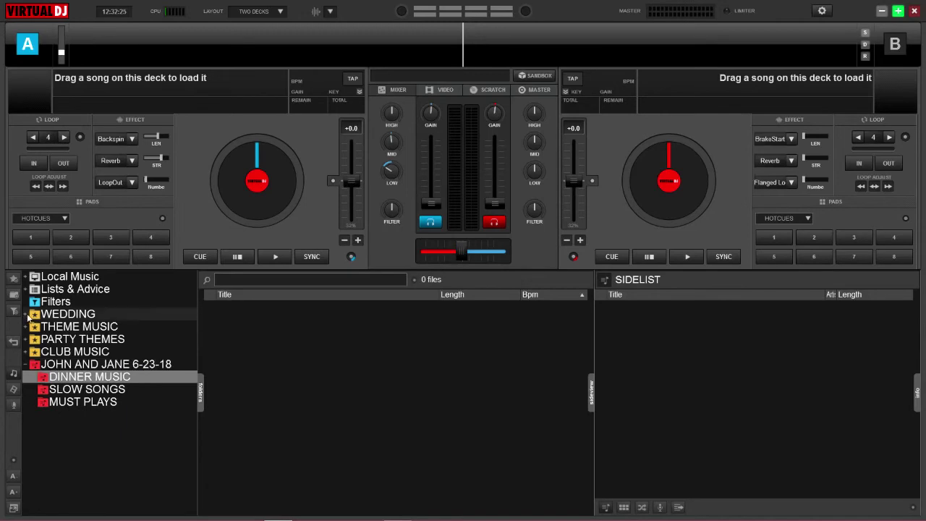
left_click(26, 315)
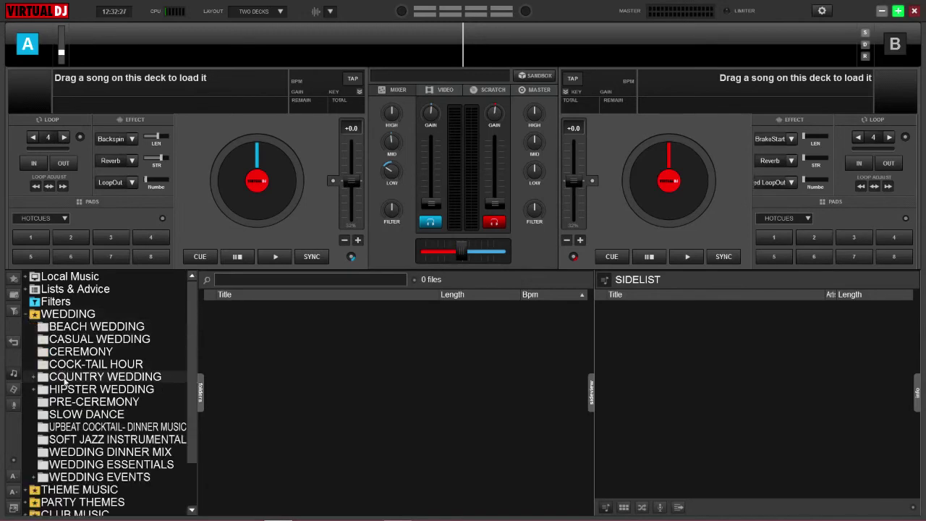
left_click(96, 457)
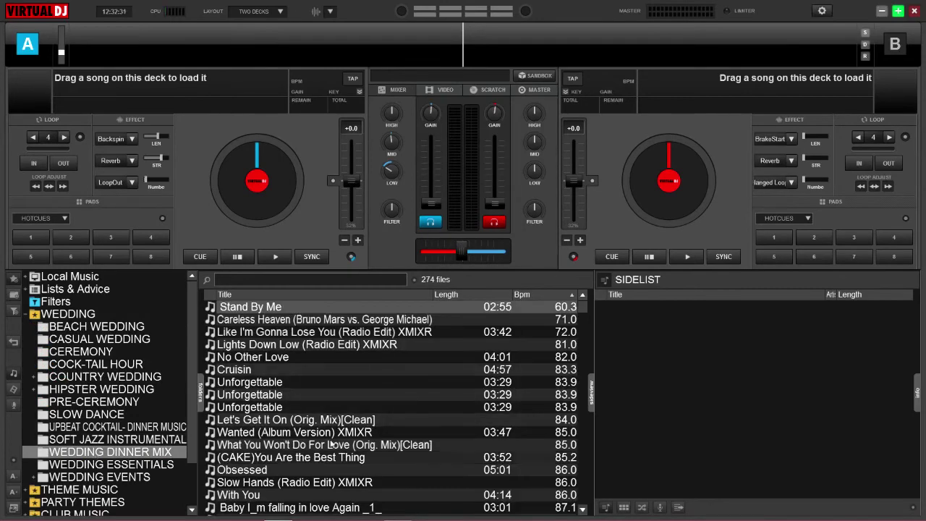
scroll(341, 420, "down", 8)
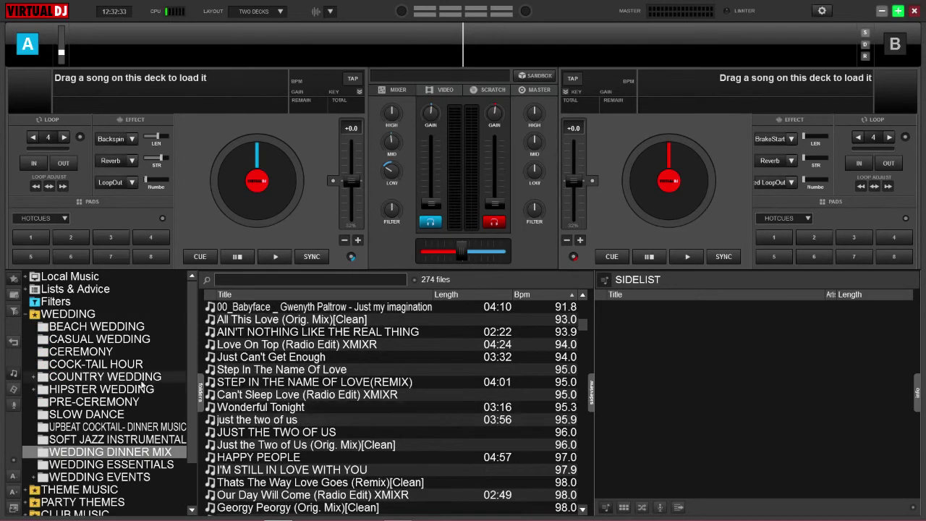
left_click(25, 314)
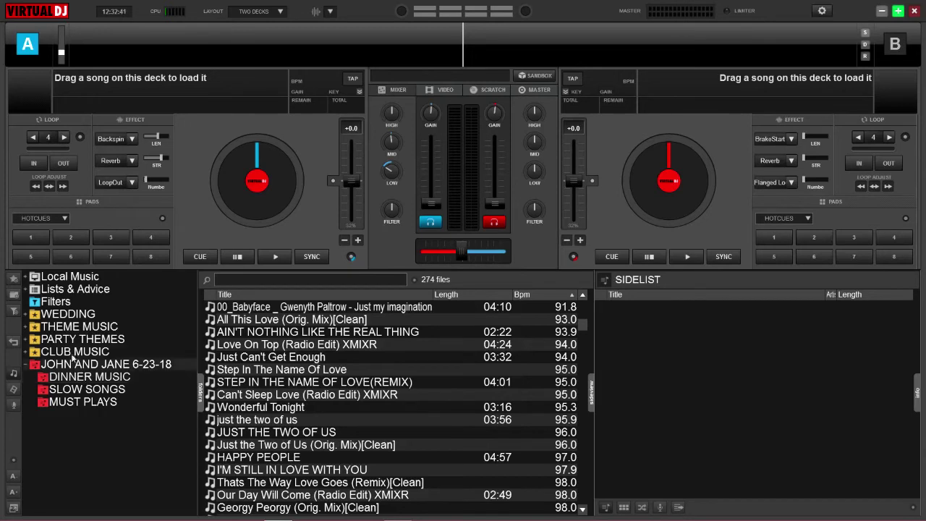
Add an INTROS virtual subfolder to the event, dismissing the mistaken filter folder prompt
left_click(64, 364)
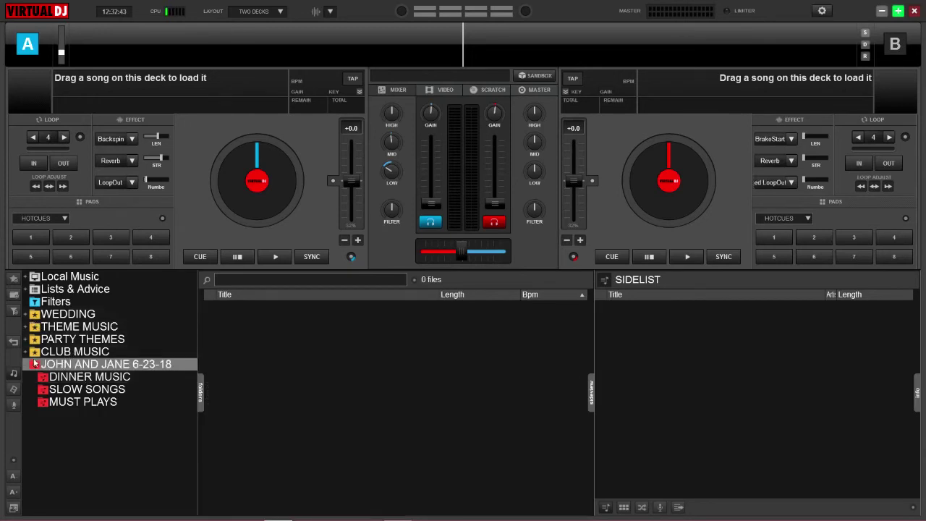
left_click(13, 312)
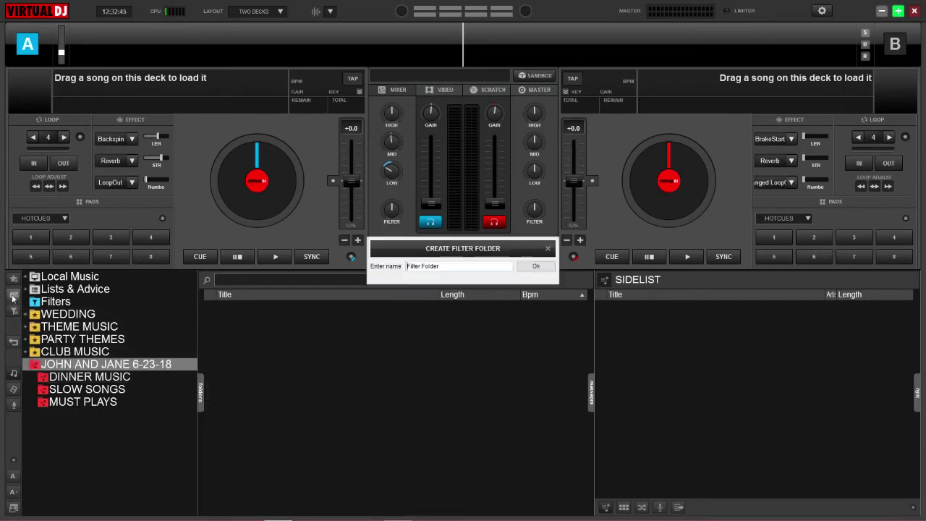
left_click(554, 249)
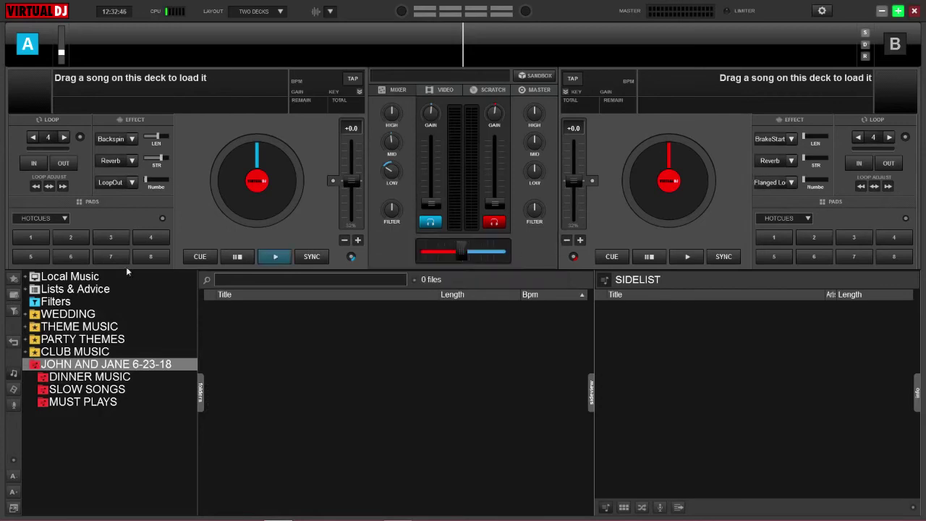
left_click(13, 294)
left_click_drag(456, 267, 365, 270)
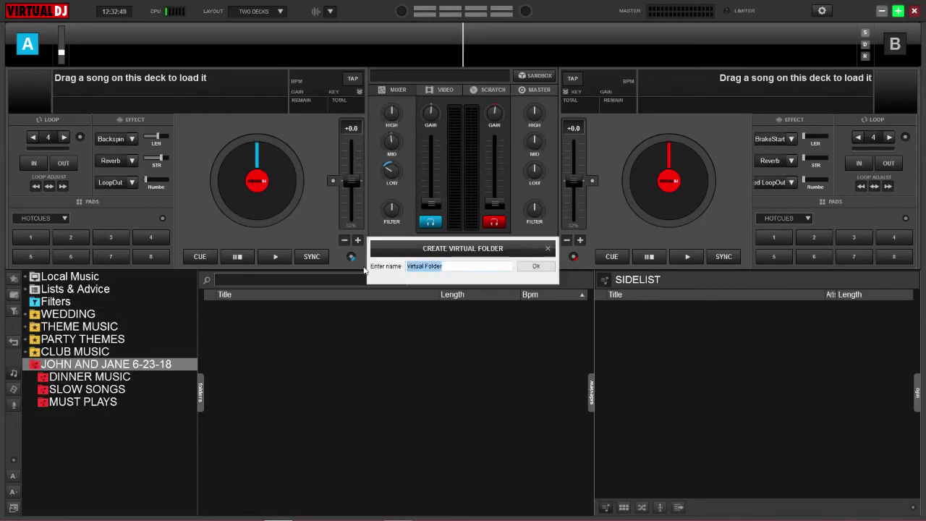
type("INTR")
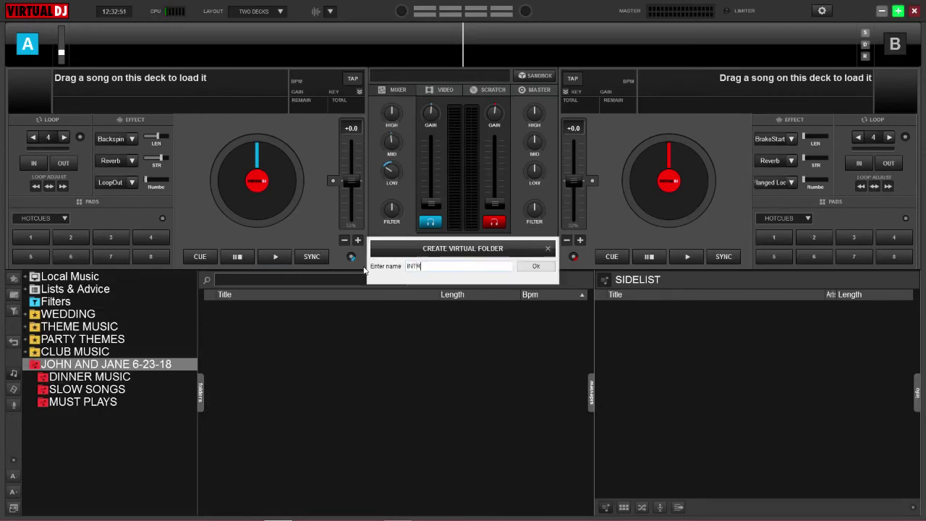
type("OD")
left_click(536, 267)
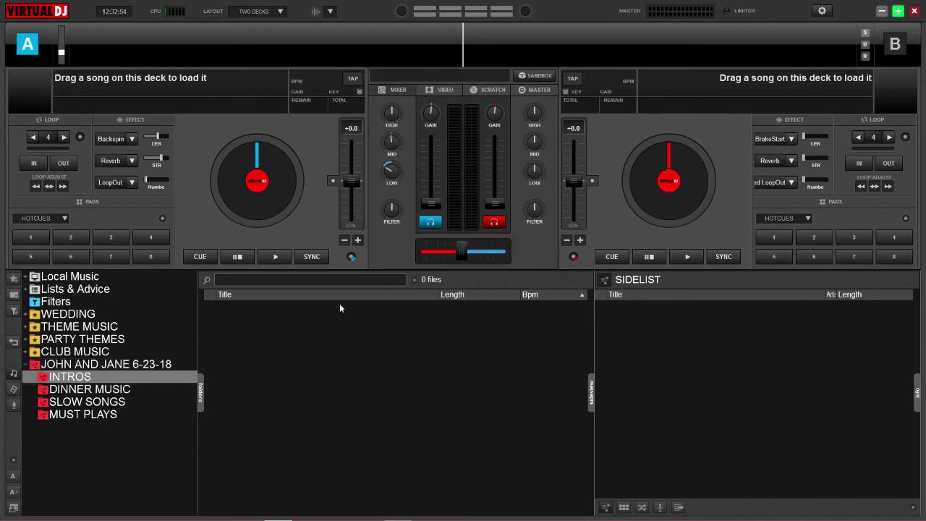
Expand WEDDING and list the 49 tracks of UPBEAT COCKTAIL- DINNER MUSIC
left_click(26, 315)
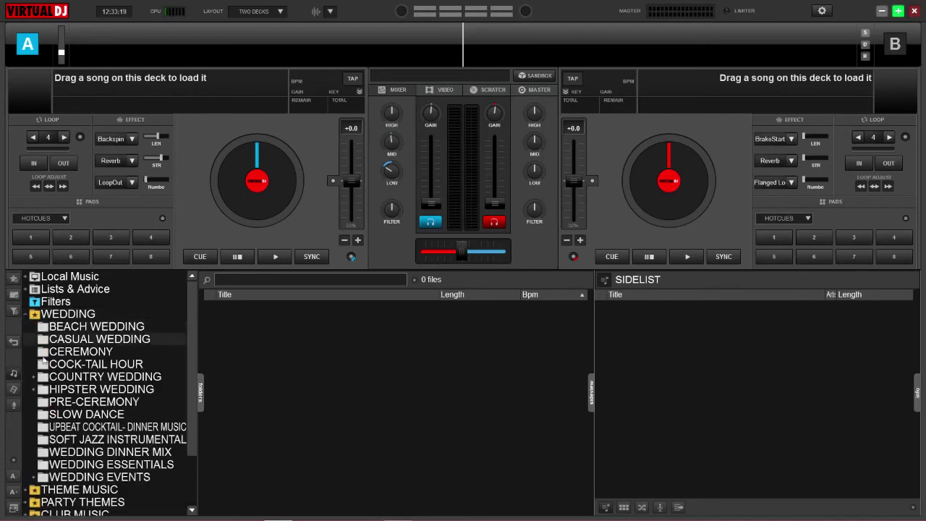
left_click(86, 429)
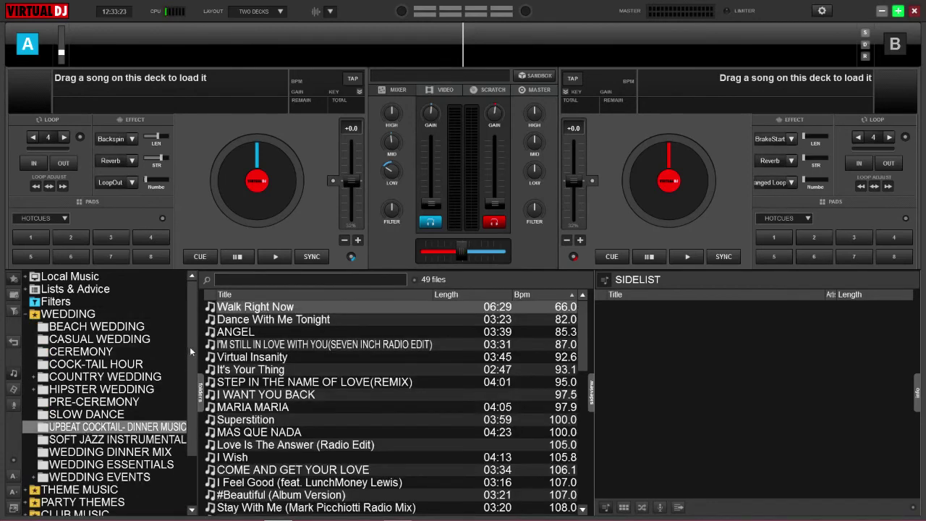
left_click_drag(189, 347, 193, 437)
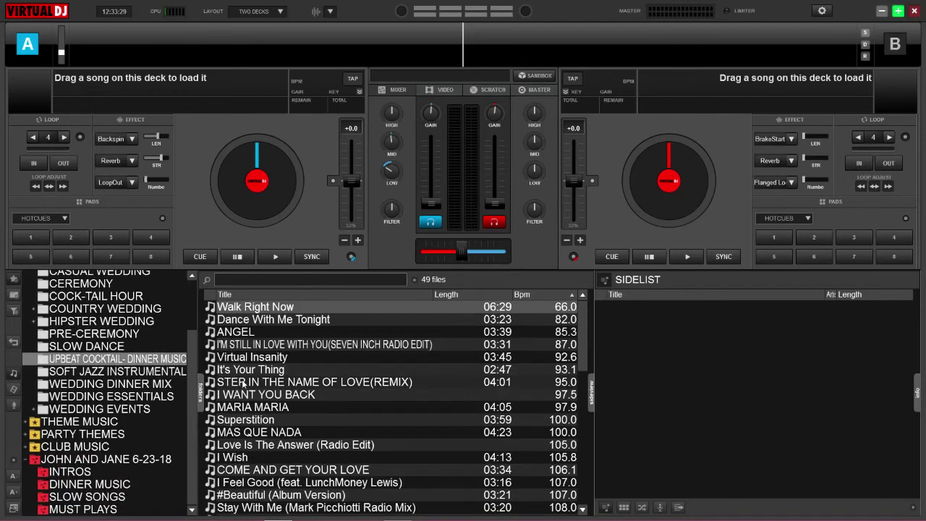
Drag STEP IN THE NAME OF LOVE(REMIX), Superstition and other chosen tracks onto DINNER MUSIC
left_click_drag(242, 383, 122, 485)
left_click(250, 425)
left_click_drag(215, 444, 120, 484)
left_click_drag(293, 470, 130, 489)
left_click(256, 384)
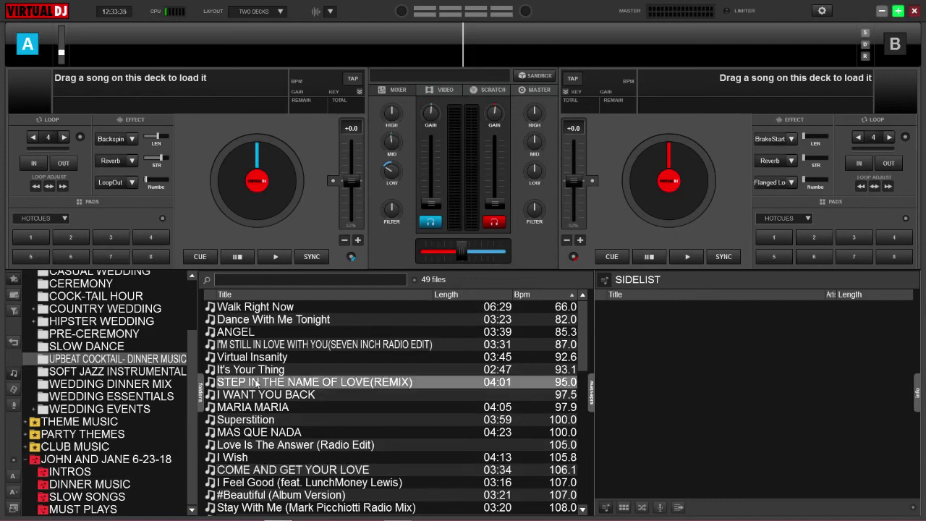
left_click_drag(256, 384, 95, 492)
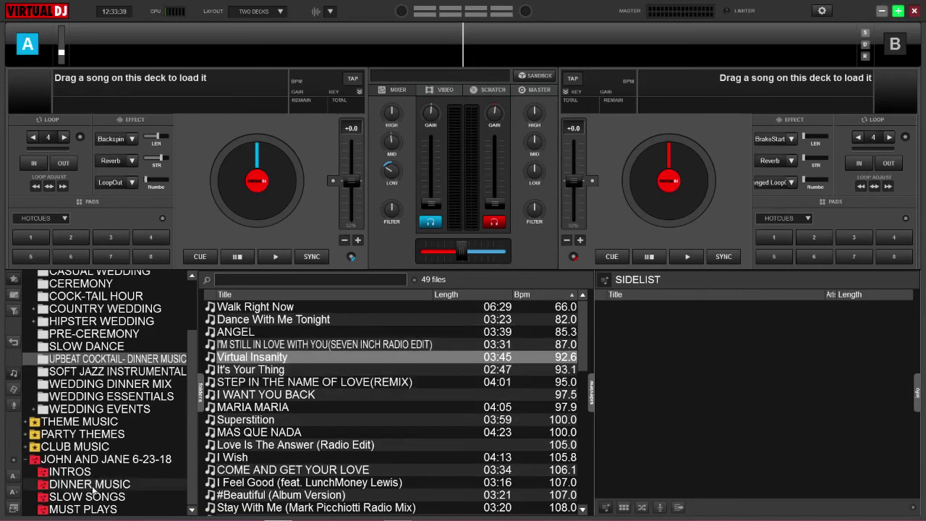
Check the six DINNER MUSIC songs, then widen the folder tree panel slightly
left_click(47, 484)
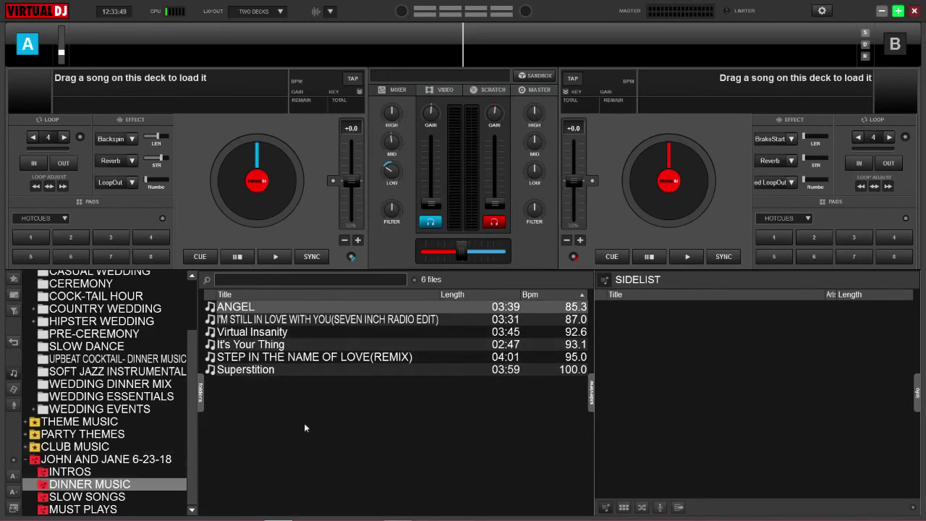
left_click_drag(200, 450, 206, 450)
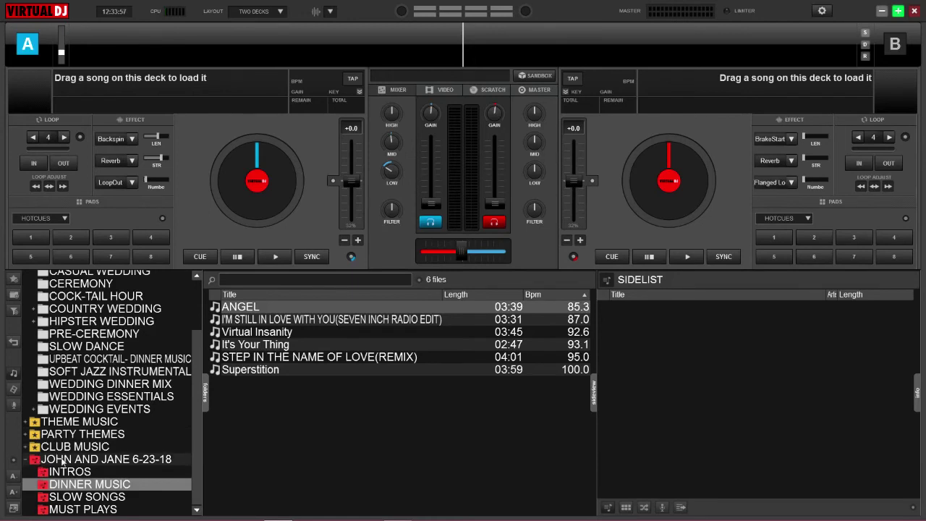
Delete the JOHN AND JANE 6-23-18 virtual folder, then collapse WEDDING
right_click(63, 462)
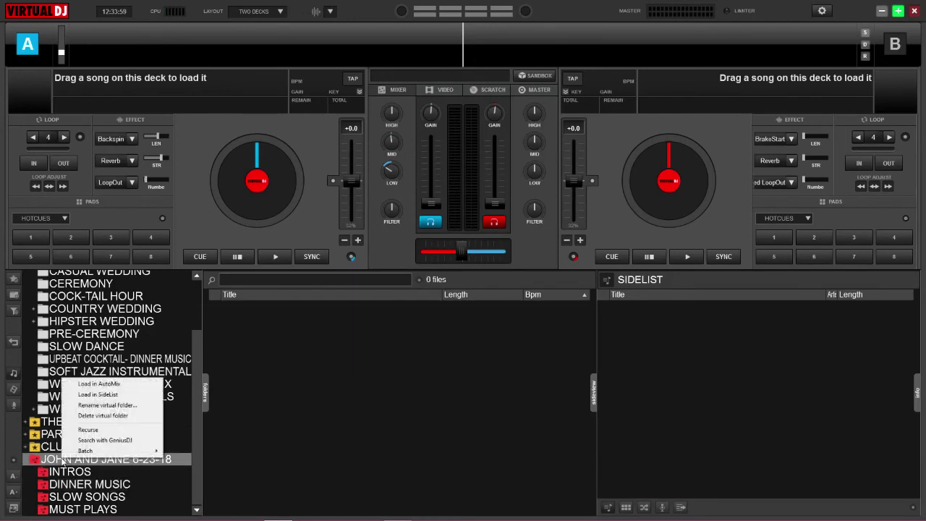
left_click(90, 417)
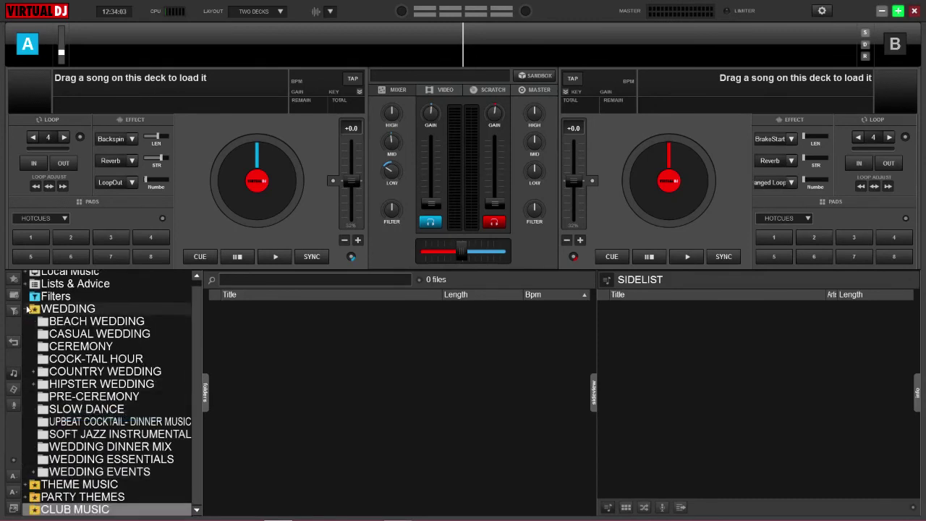
left_click(27, 313)
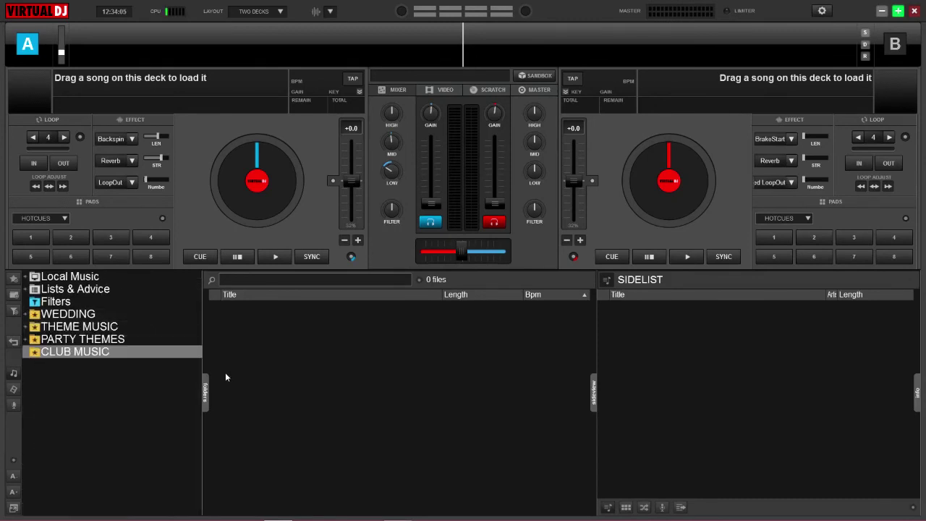